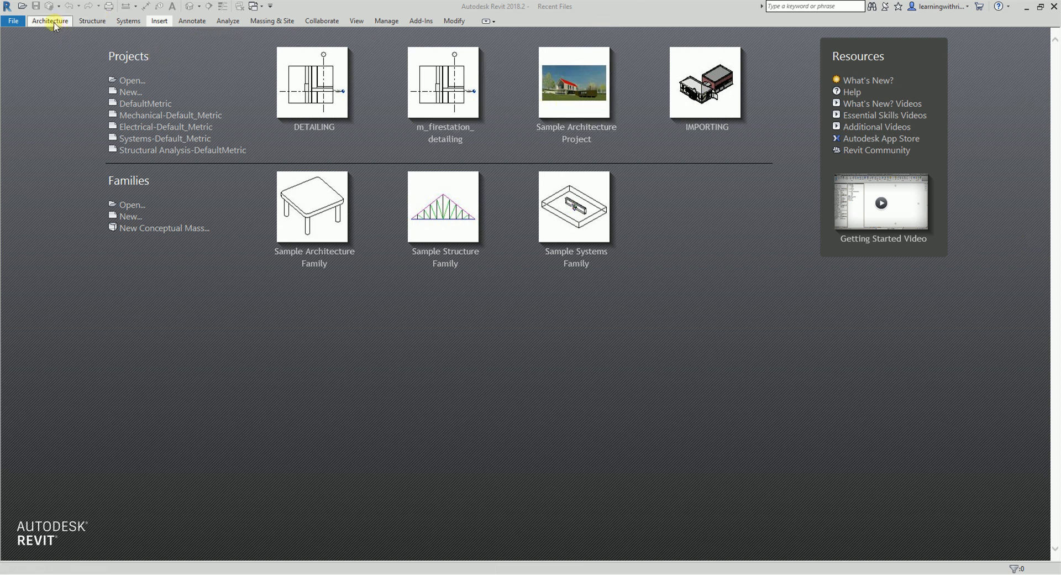
- Create a new project from the DefaultMetric template and start a new drafting view
left_click(162, 103)
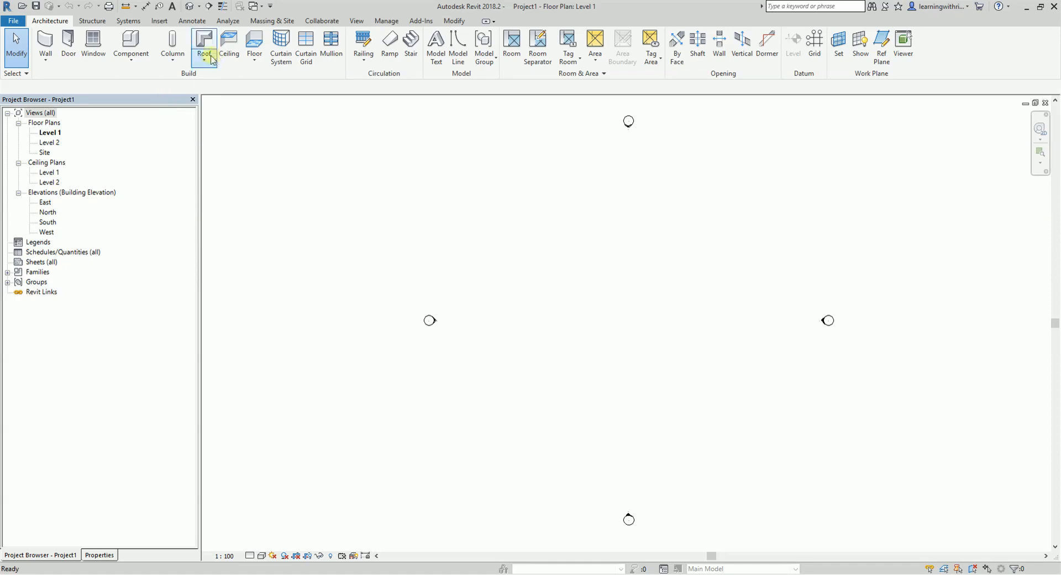
left_click(359, 22)
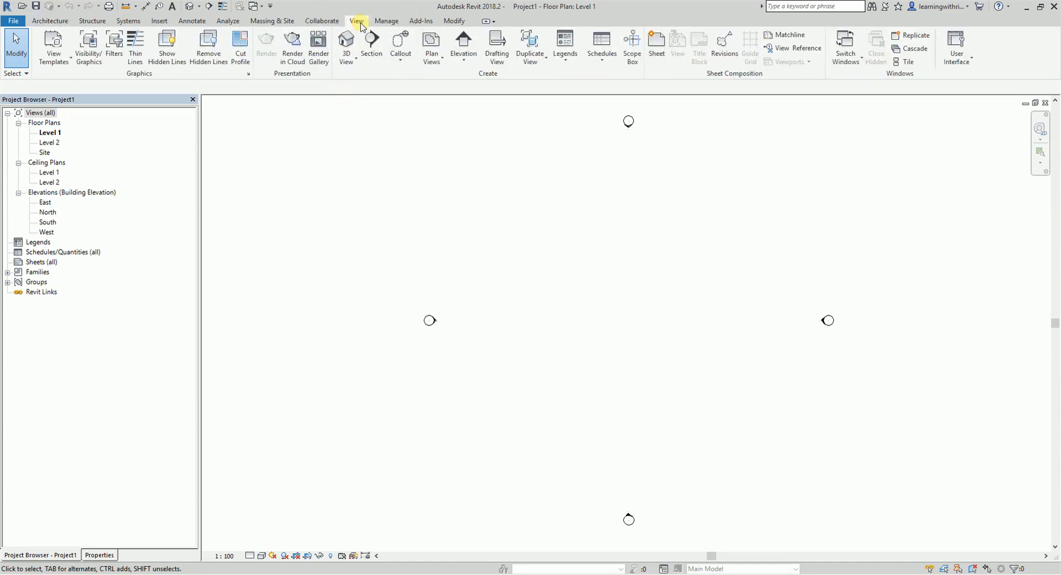
left_click(498, 58)
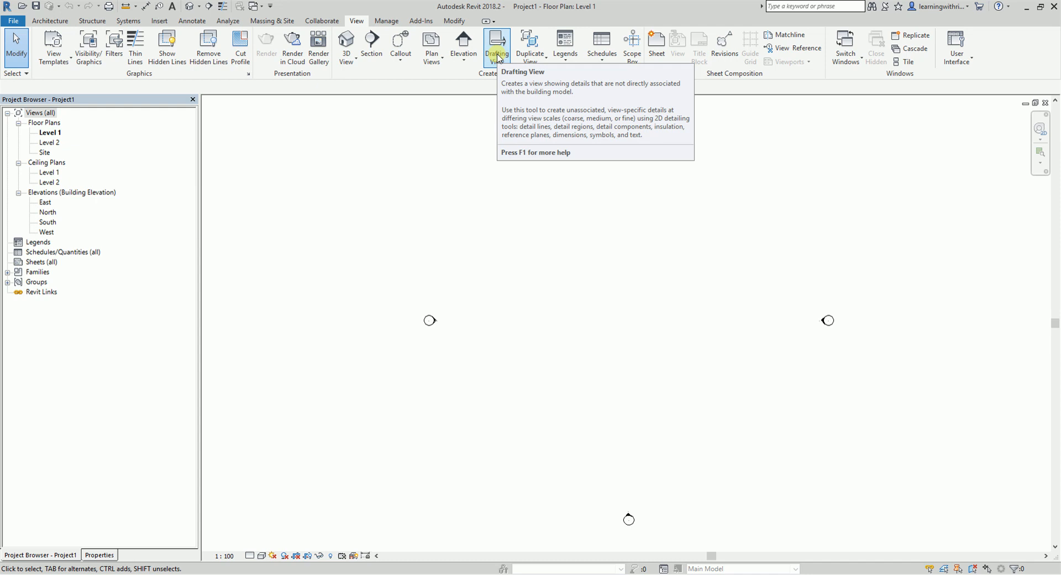
left_click(497, 55)
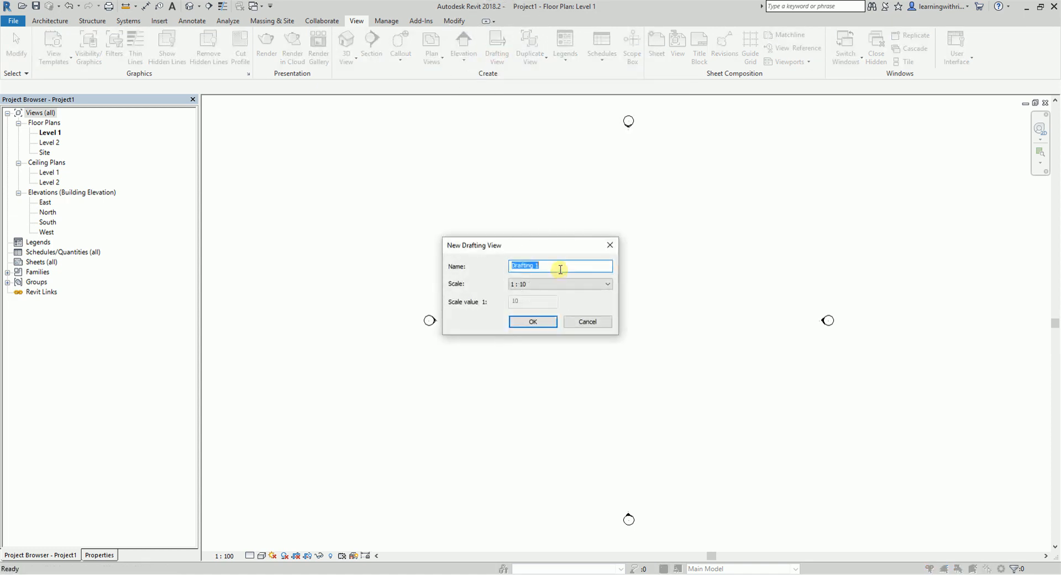
- Name the new drafting view Detail of Roof Drain and create it at a scale of 1:10
left_click_drag(560, 269, 487, 254)
type("dEAT")
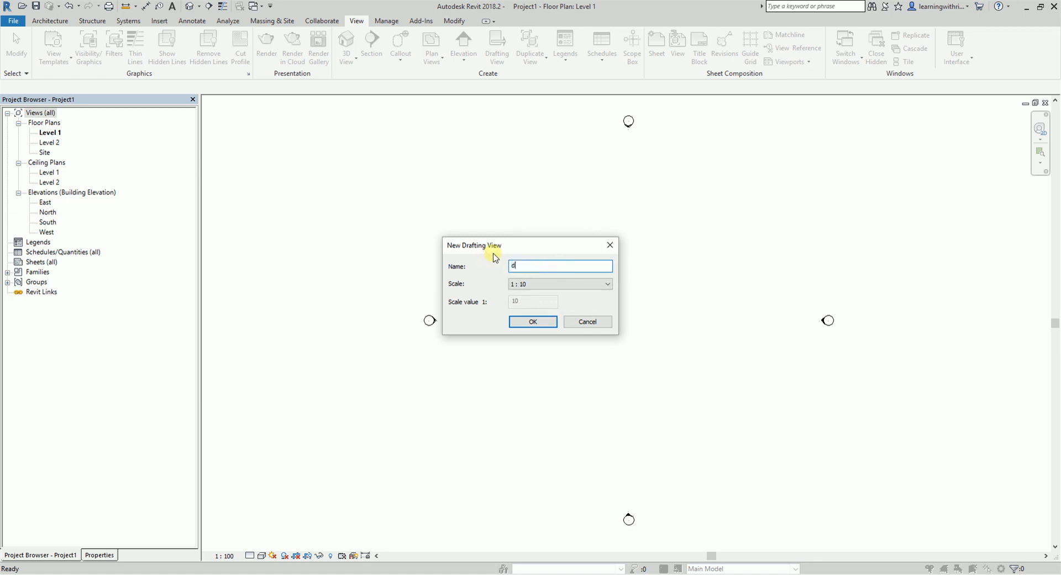
key("BackSpace")
key("BackSpace")
key("BackSpace")
key("BackSpace")
type("Deat")
key("BackSpace")
key("BackSpace")
type("tail of Roof Drain")
left_click(521, 287)
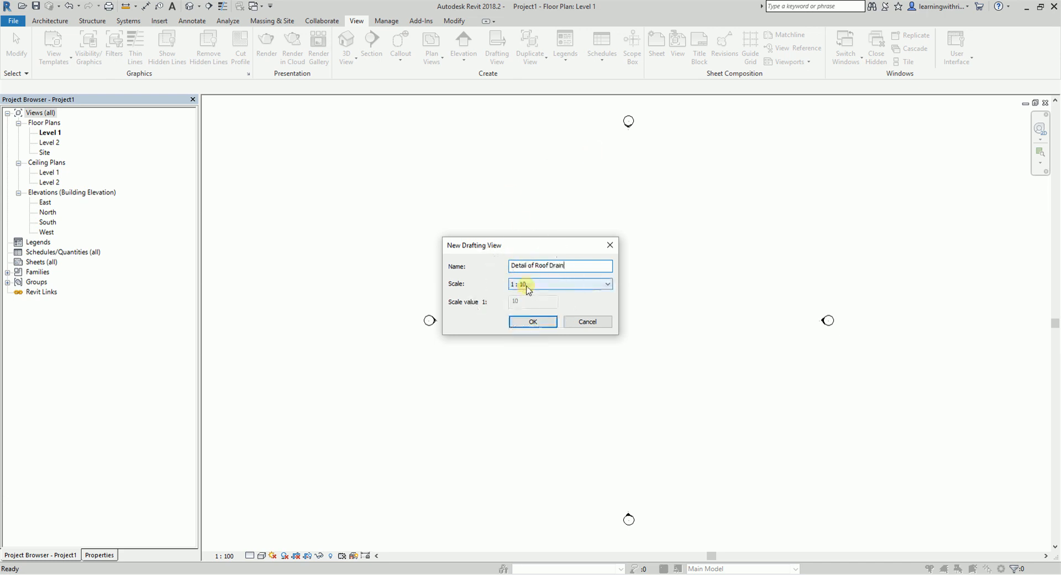
left_click(534, 323)
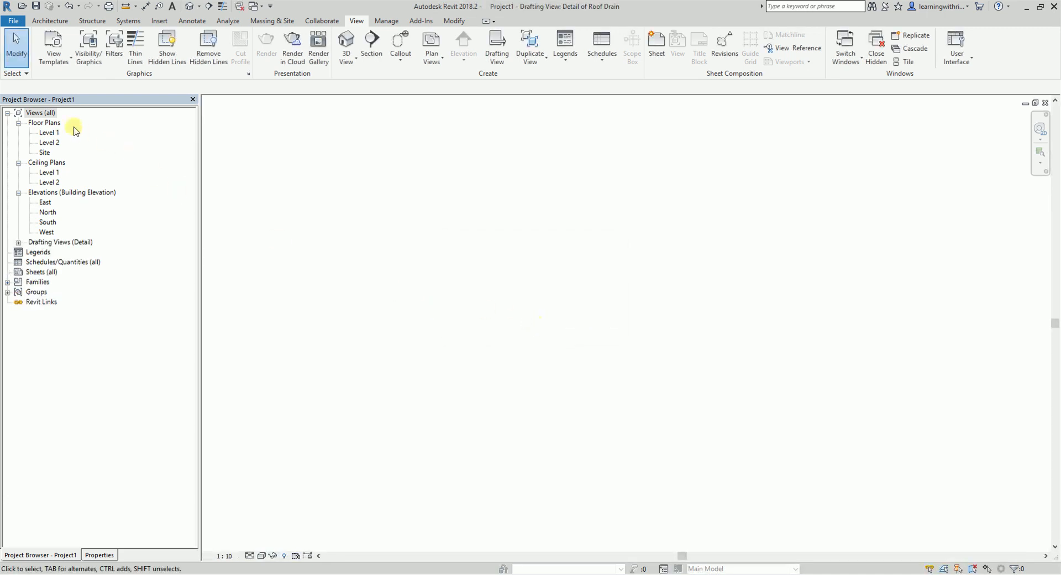
- Expand the Drafting Views (Detail) group in the project browser and locate the Detail of Roof Drain view
left_click(41, 102)
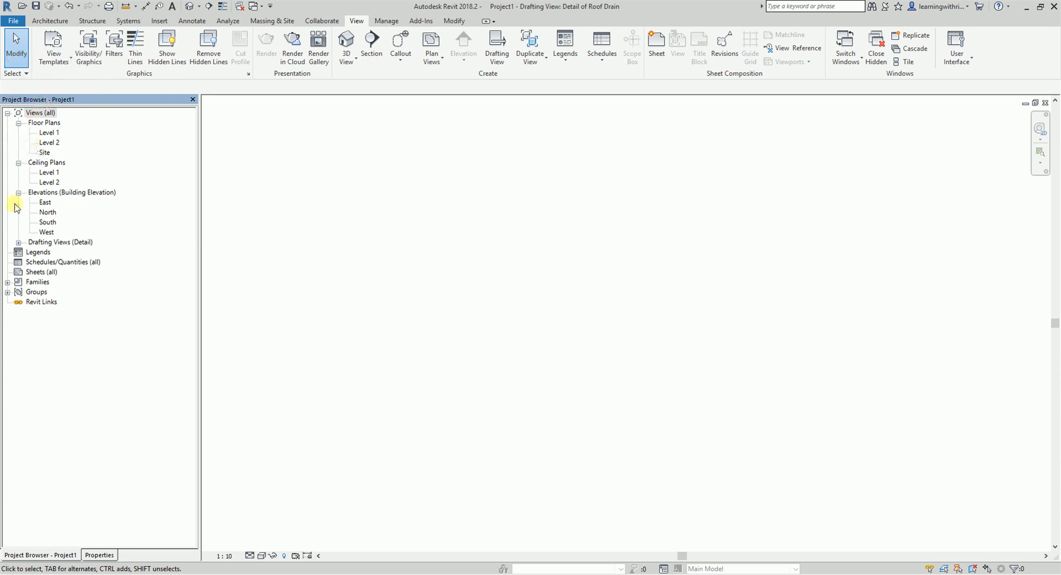
left_click(41, 247)
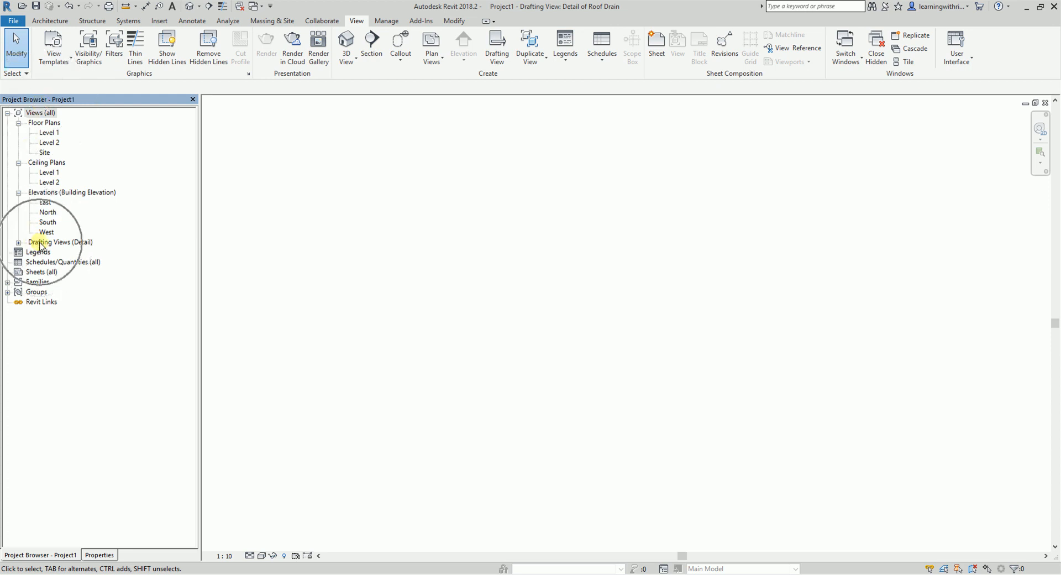
left_click(18, 242)
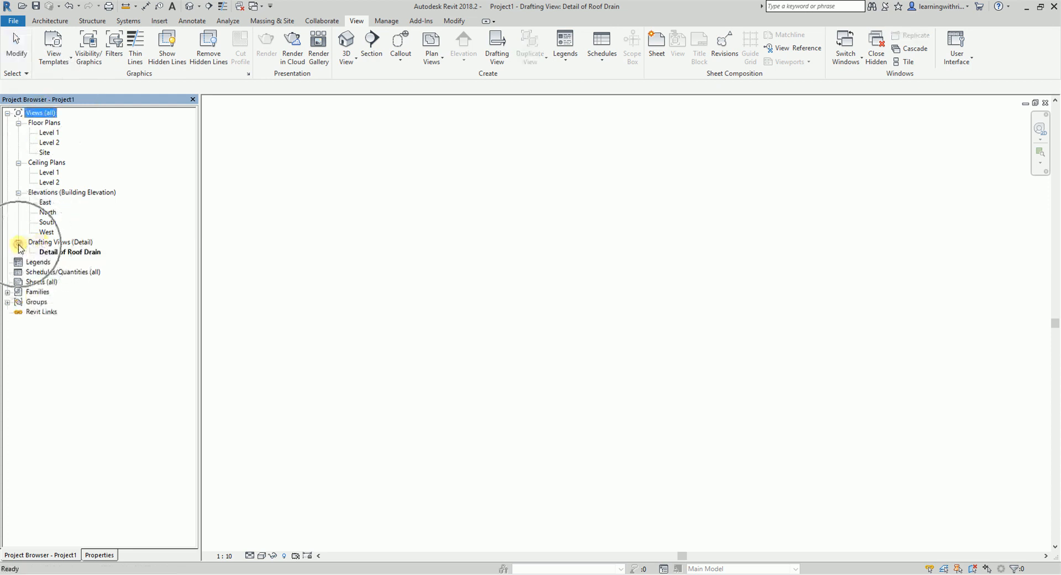
left_click(86, 255)
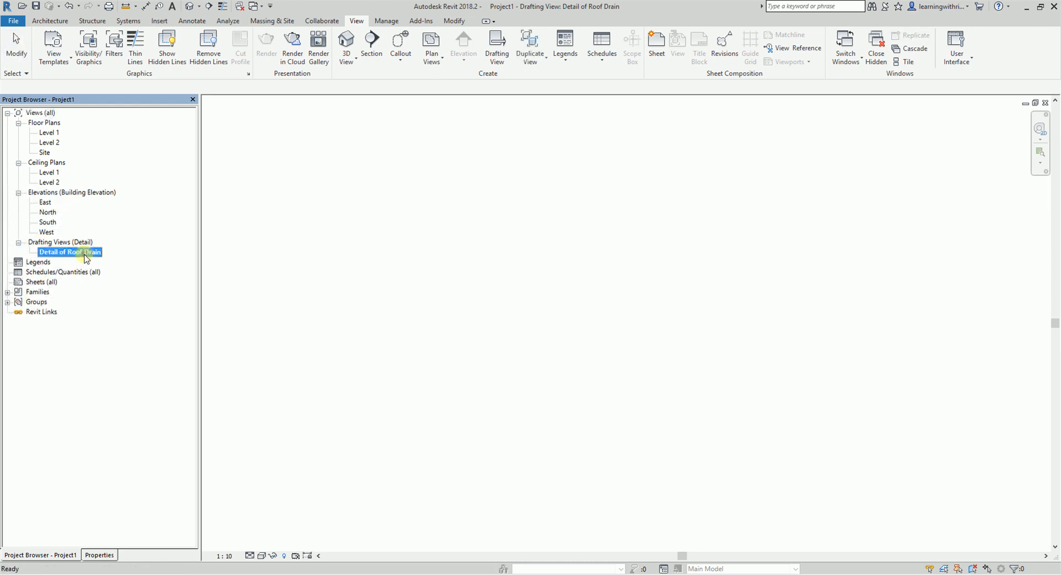
left_click(486, 319)
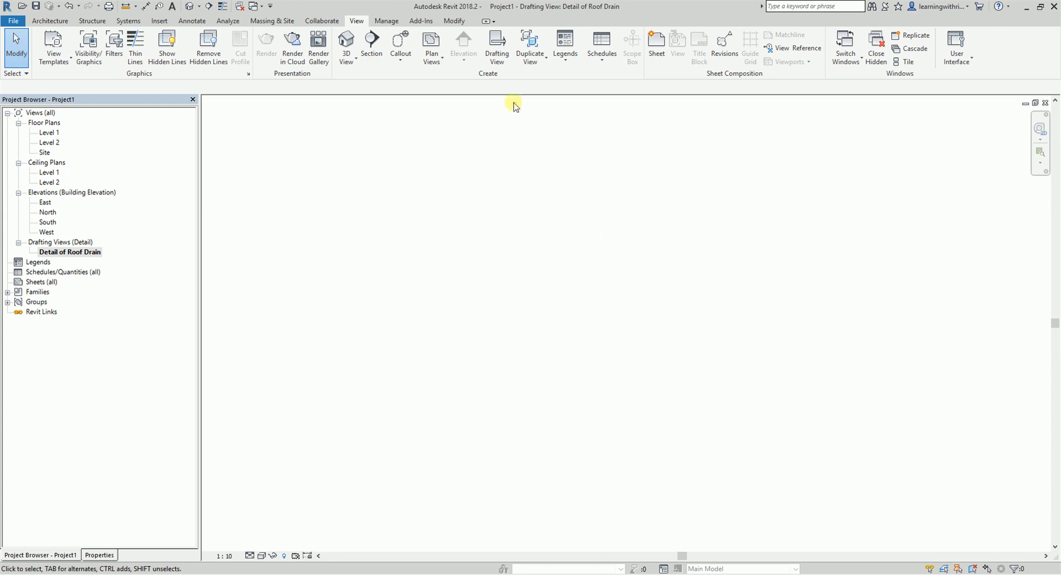
- Start a CAD import into the Detail of Roof Drain drafting view
left_click(49, 20)
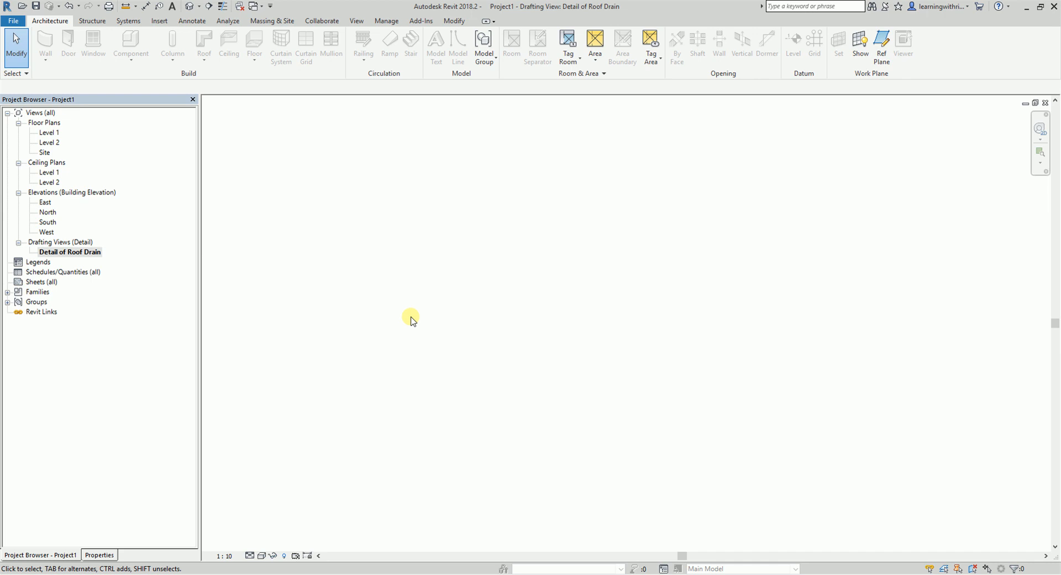
left_click(161, 24)
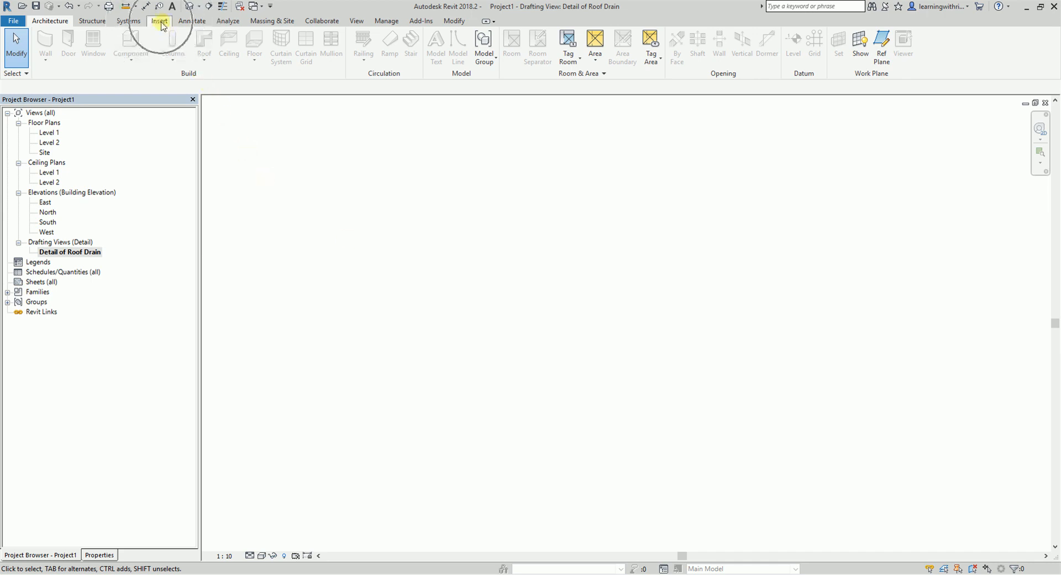
left_click(258, 58)
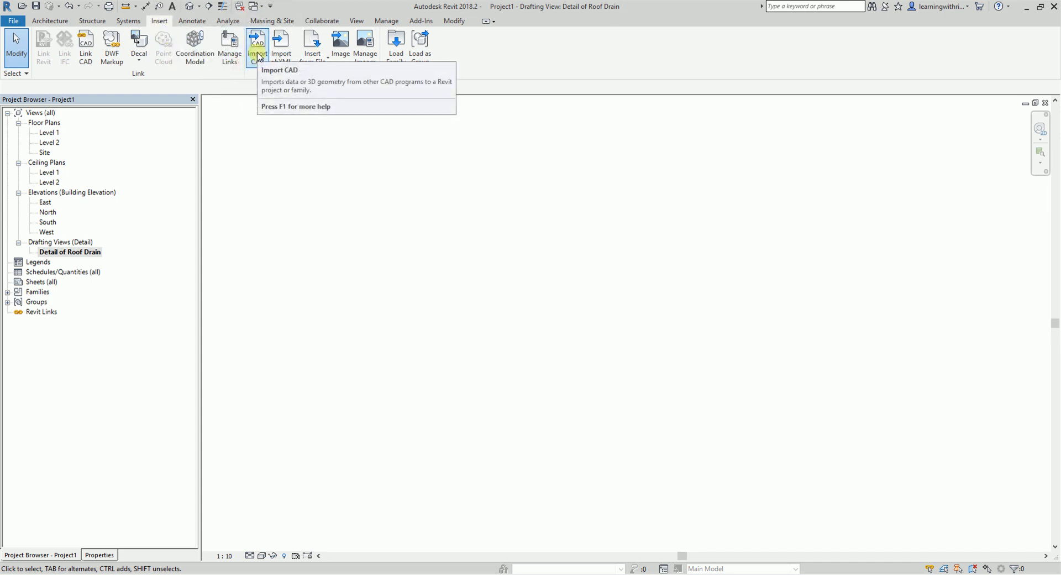
left_click(258, 57)
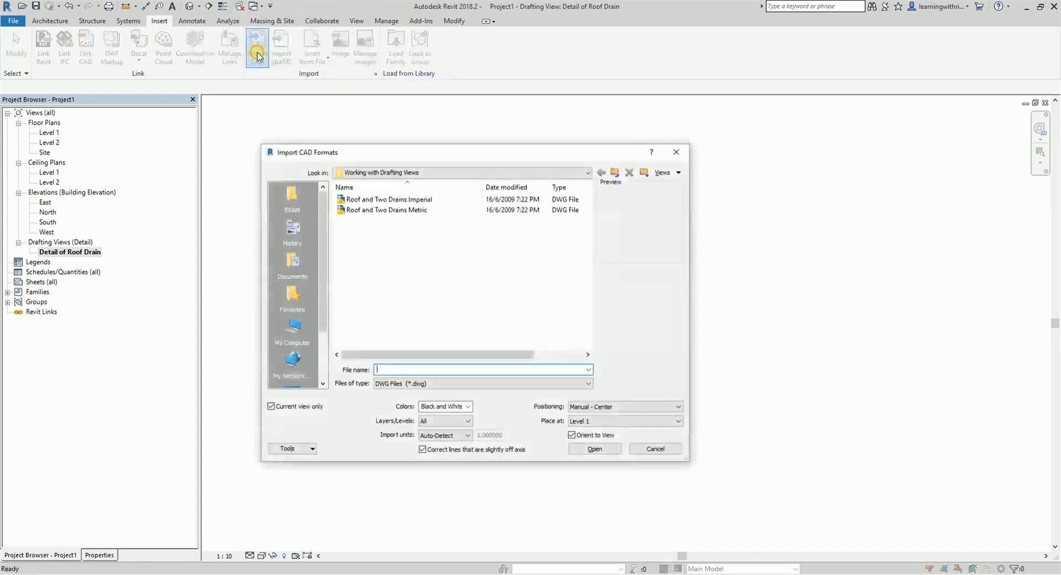
left_click(294, 196)
left_click(366, 238)
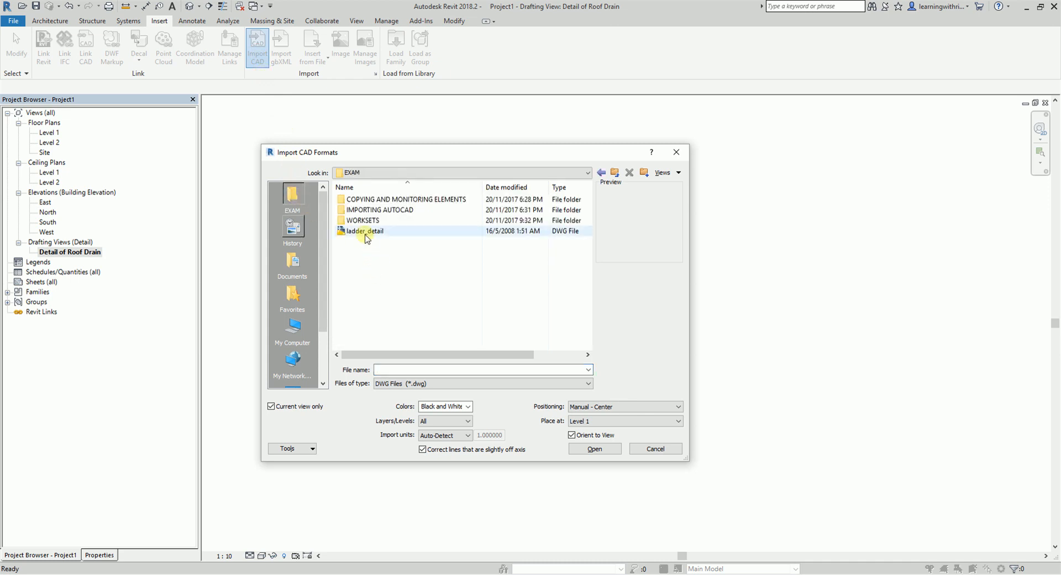
left_click(366, 237)
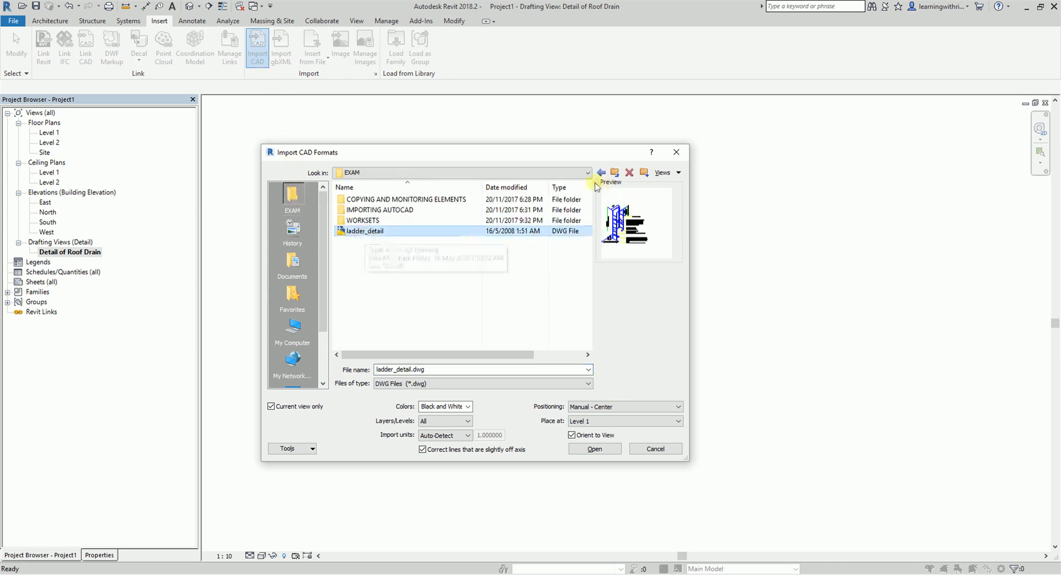
left_click(614, 172)
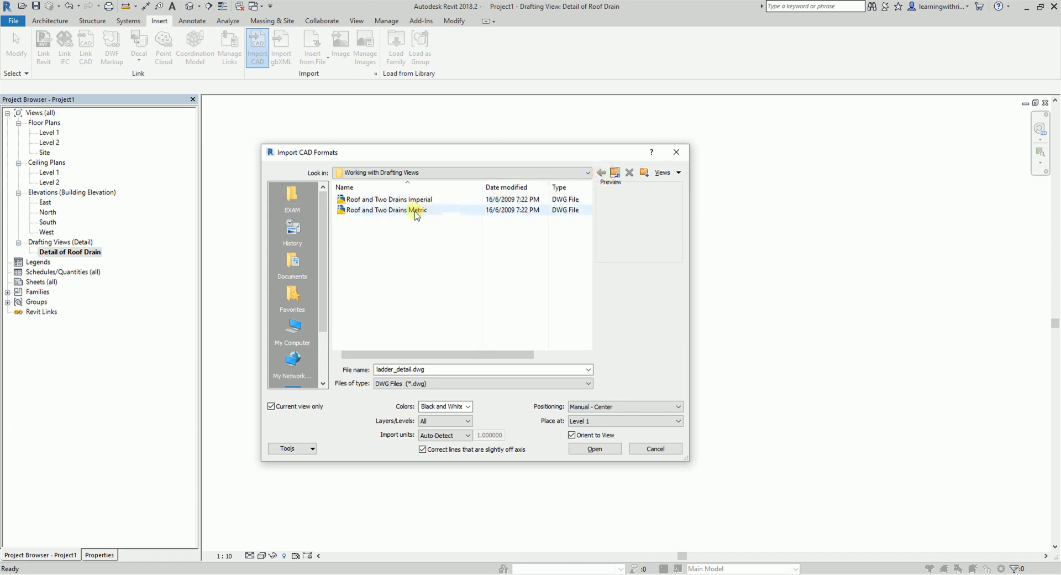
- Import Roof and Two Drains Metric.dwg in black and white with Auto - Center to Center positioning
left_click(416, 211)
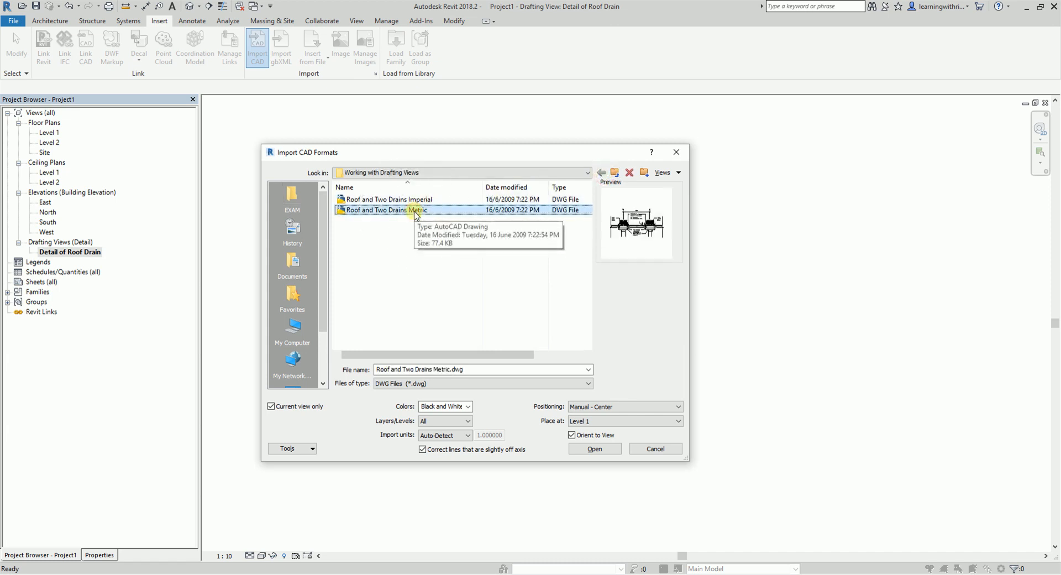
left_click(415, 211)
left_click(453, 407)
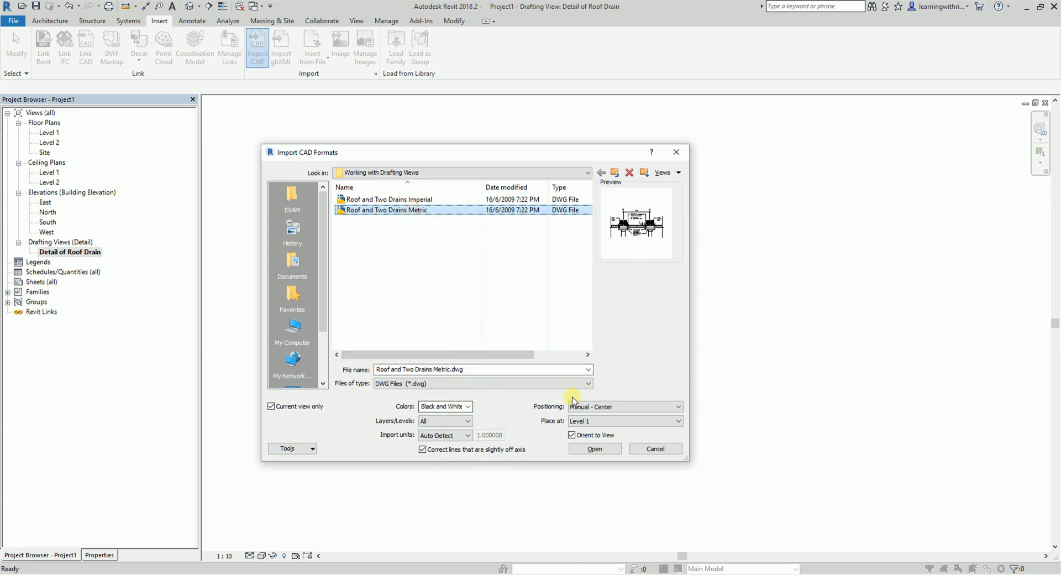
left_click(649, 408)
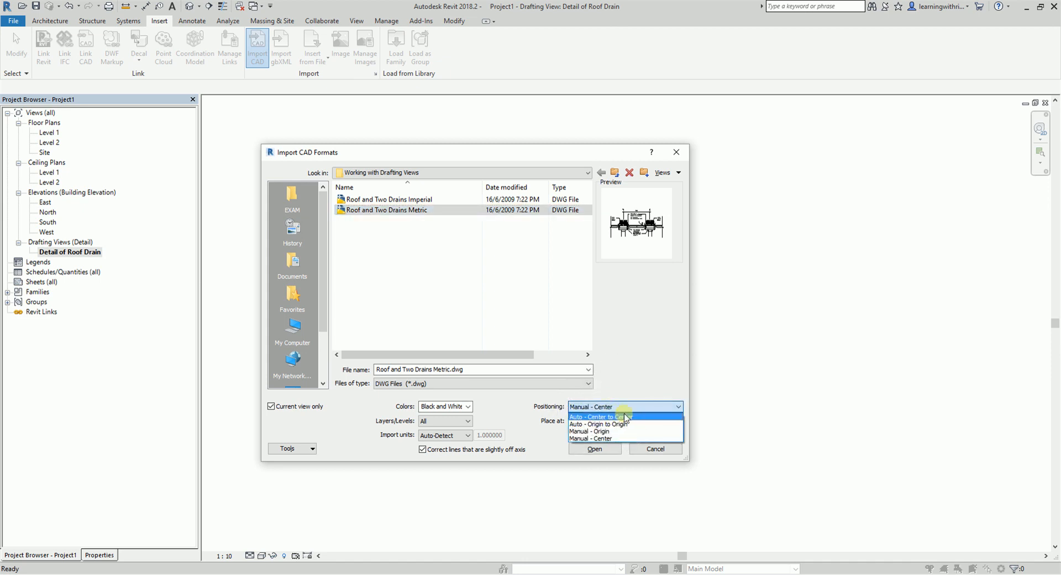
left_click(624, 417)
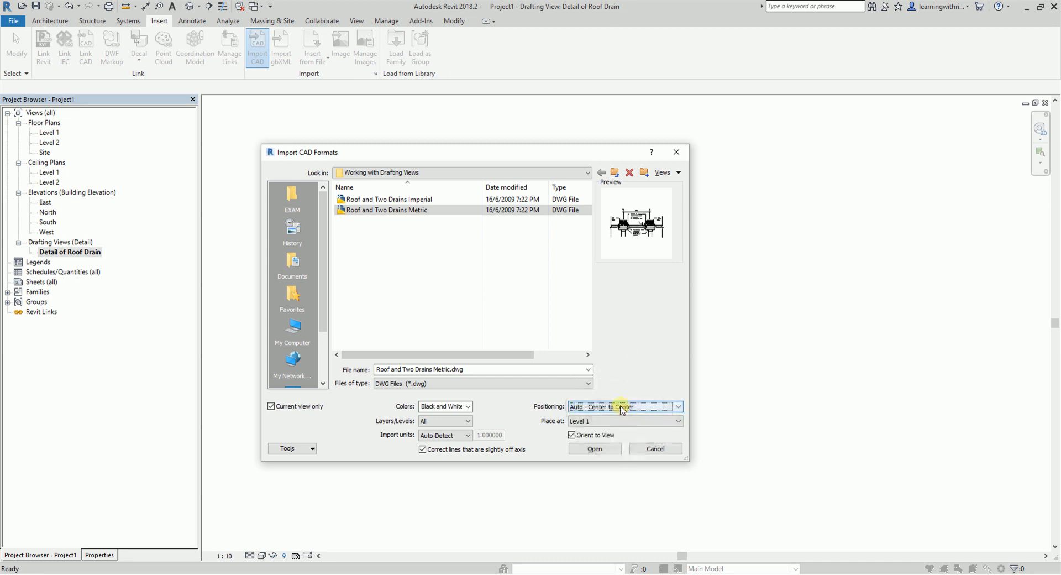
left_click(597, 447)
left_click(595, 447)
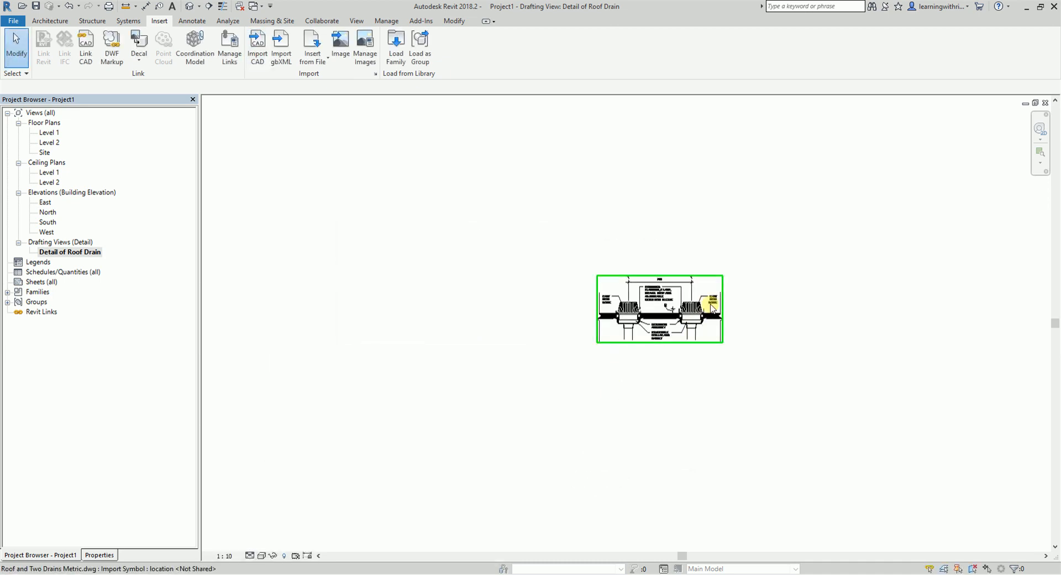
scroll(702, 315, "up", 6)
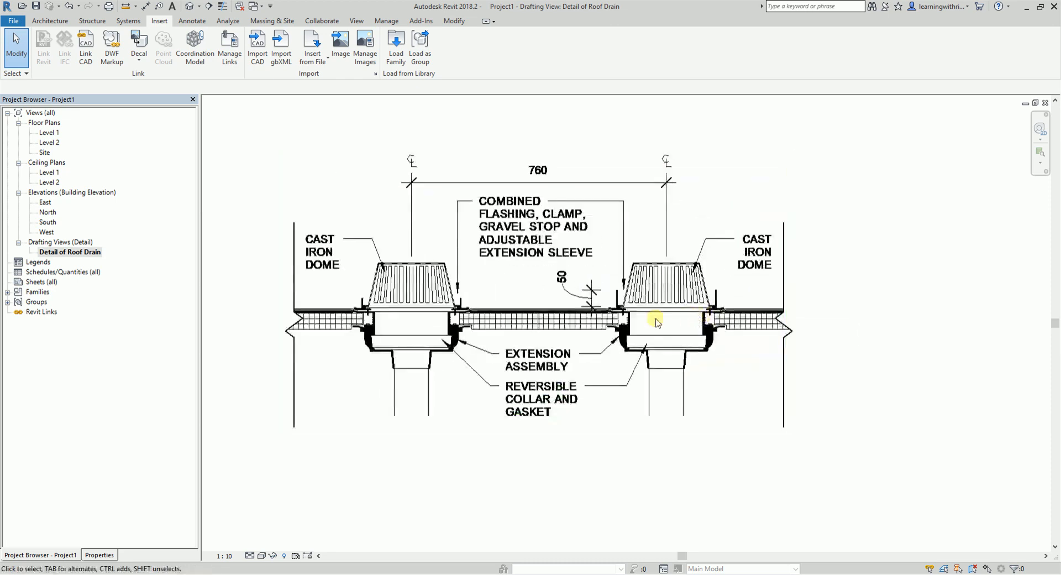
middle_click_drag(710, 320, 710, 348)
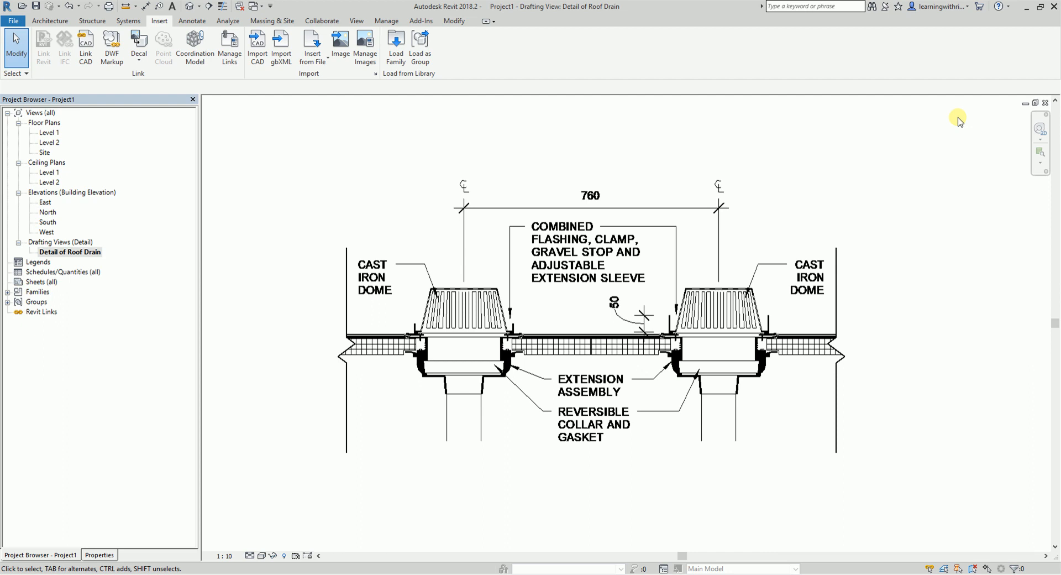
- Apply a partial explode to the imported Roof and Two Drains Metric drawing
left_click(656, 226)
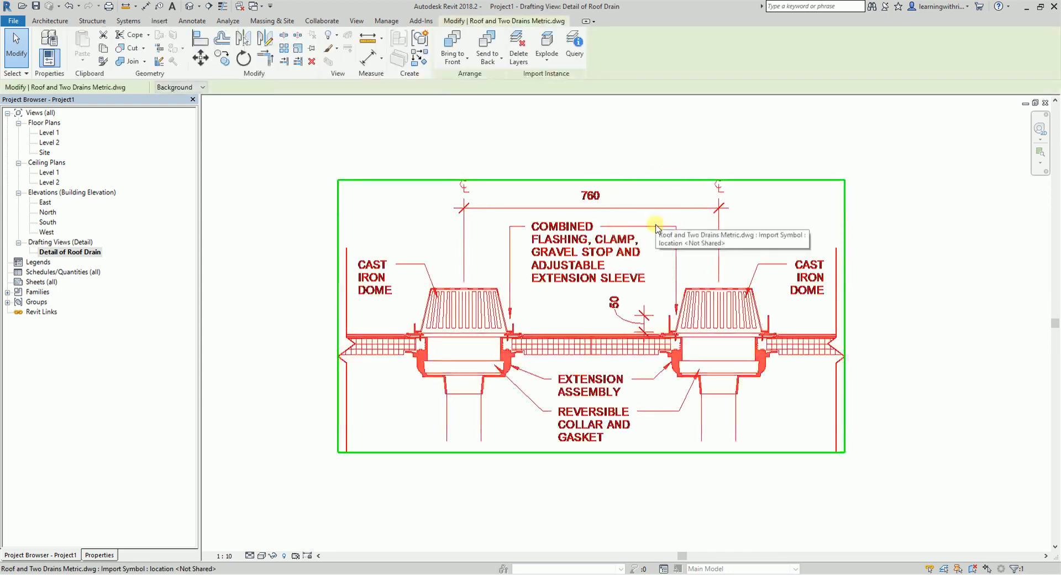
left_click(546, 50)
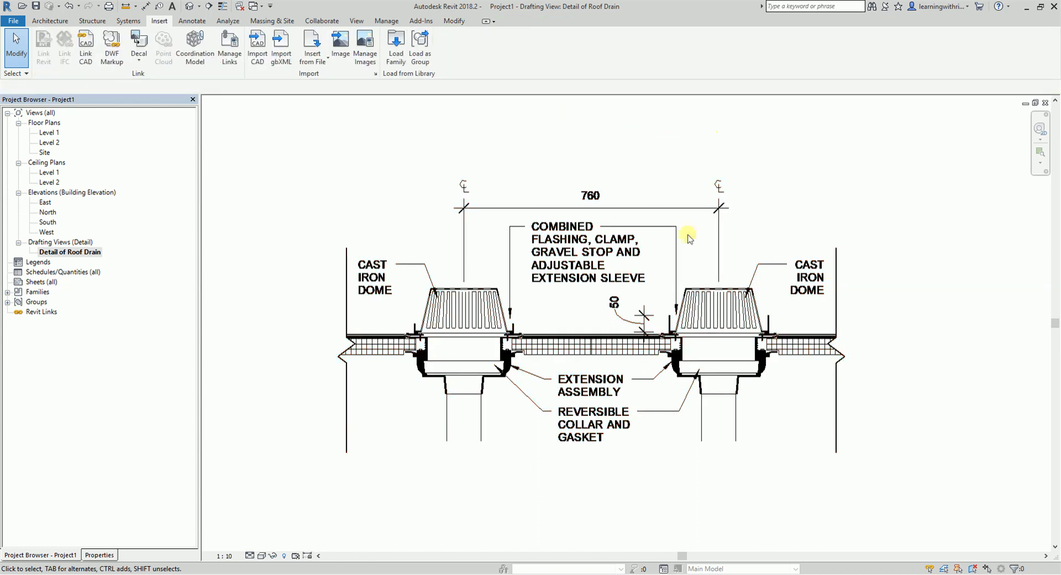
scroll(602, 350, "up", 3)
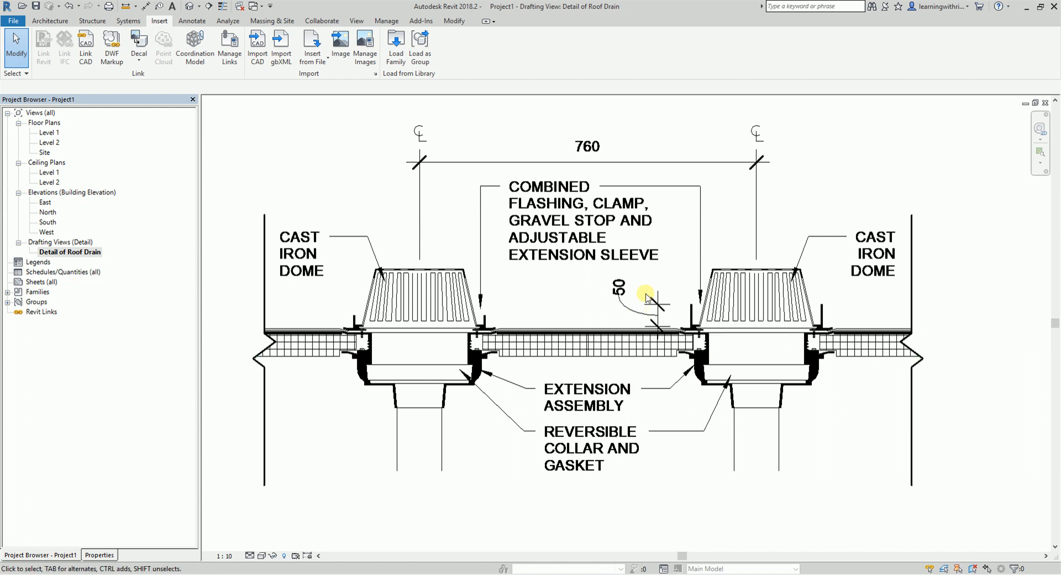
left_click(601, 224)
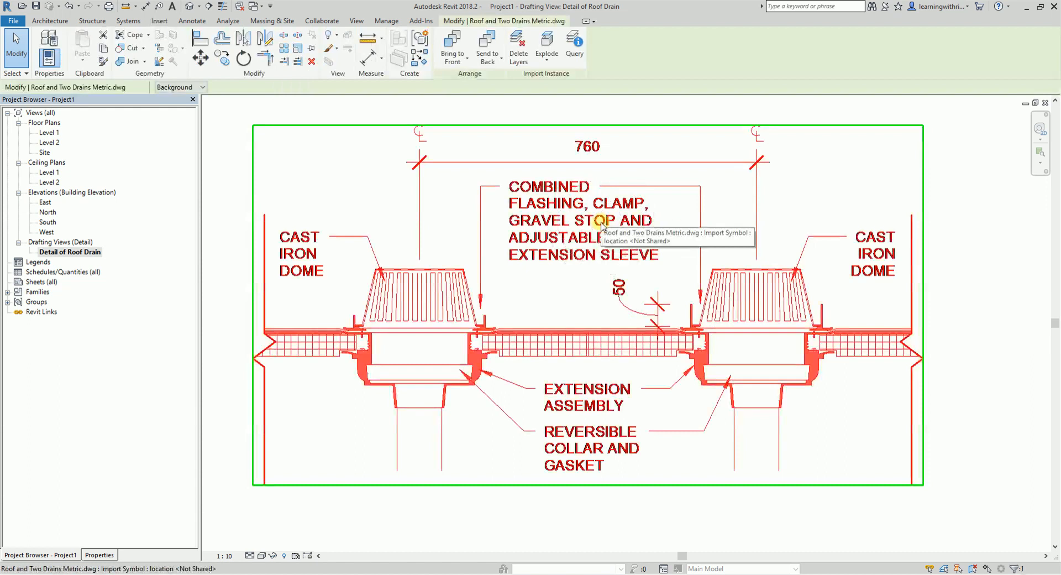
left_click(547, 63)
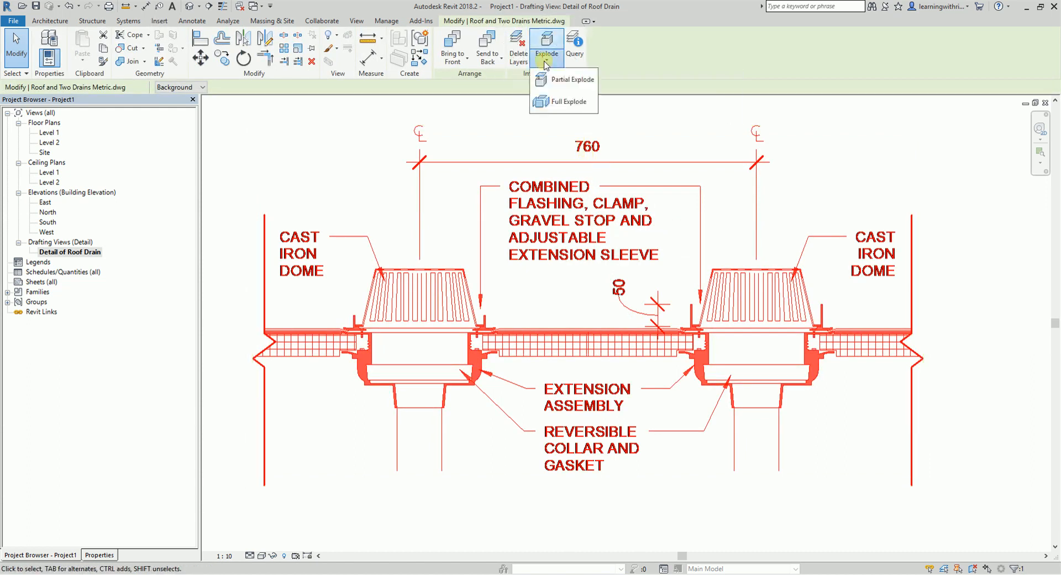
left_click(580, 84)
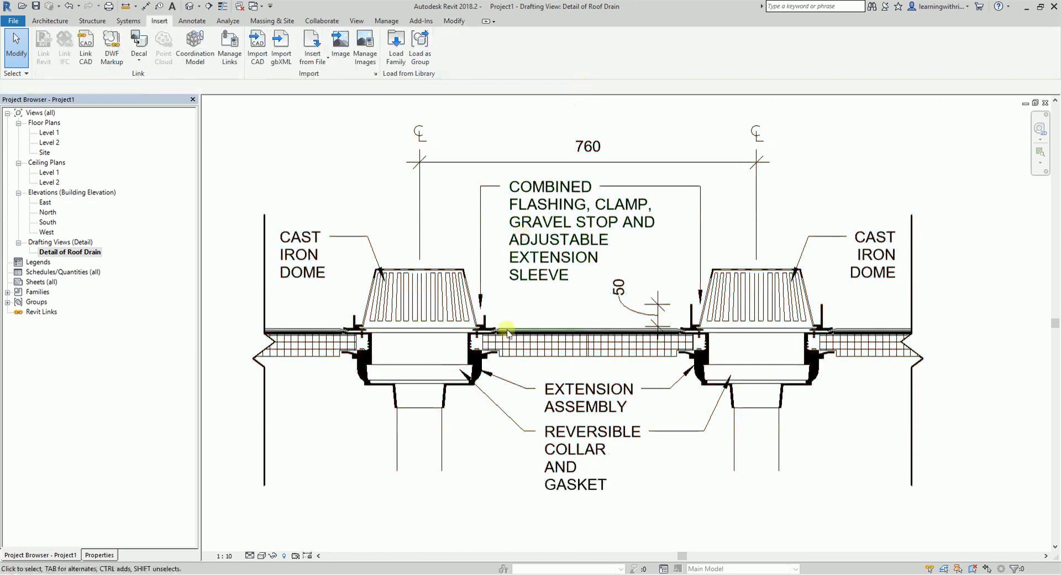
scroll(547, 280, "down", 2)
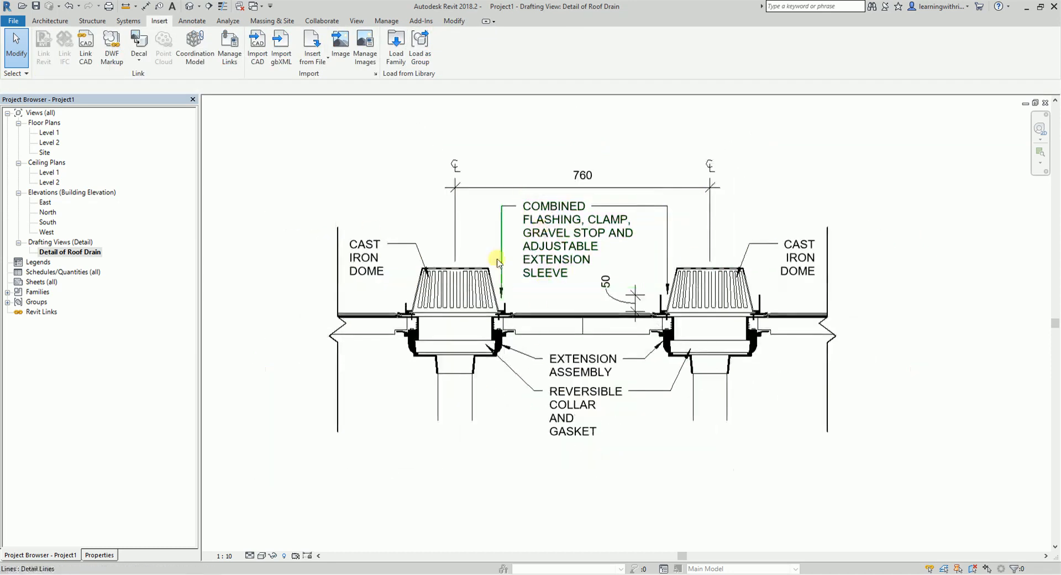
scroll(660, 434, "up", 2)
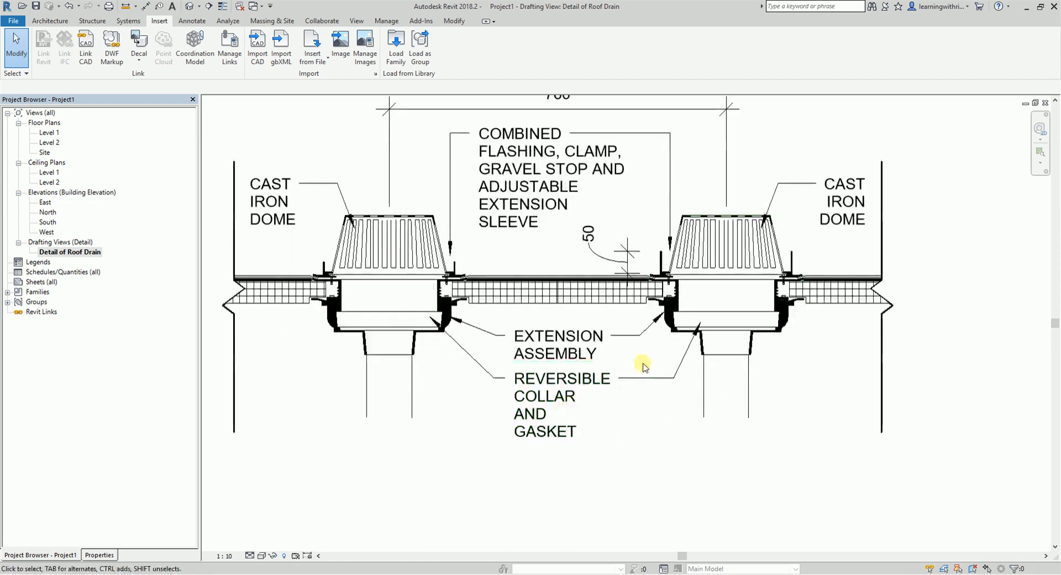
middle_click_drag(608, 288, 620, 328)
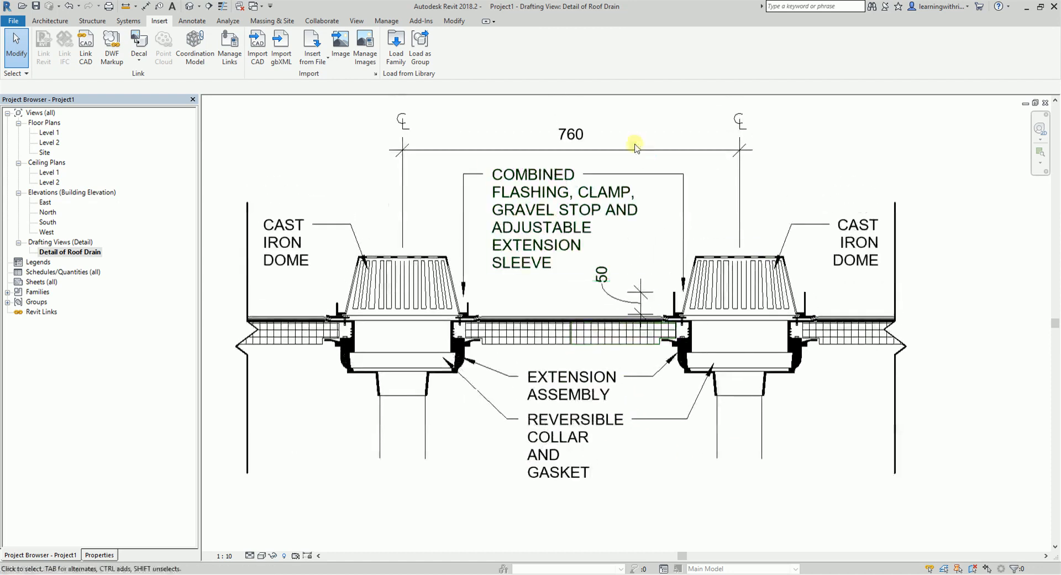
- Examine the exploded drawing's text notes, dimension line and leader line by selecting them individually, then clear the selection
left_click(578, 136)
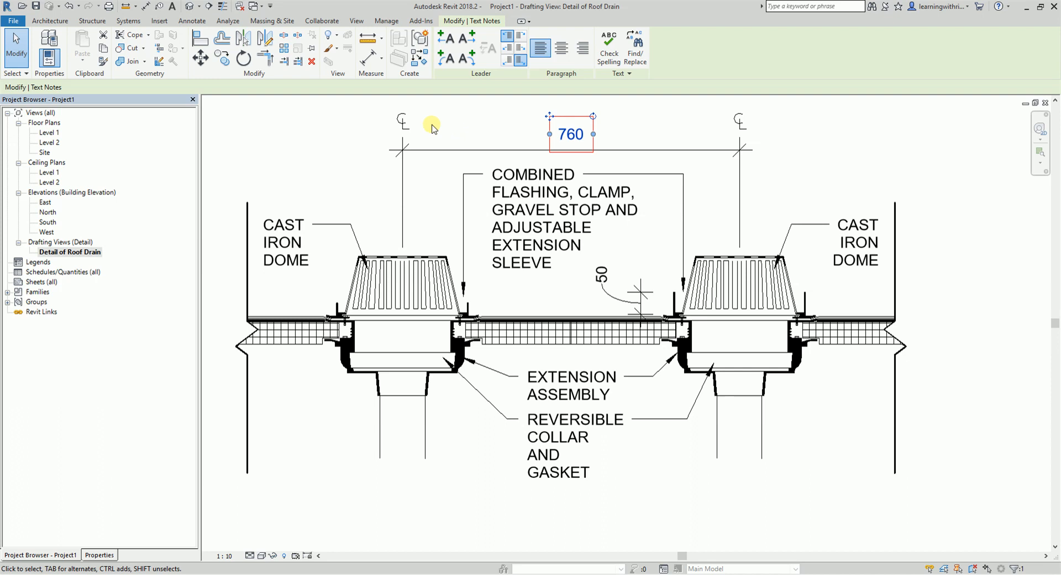
left_click(403, 120)
left_click(598, 148)
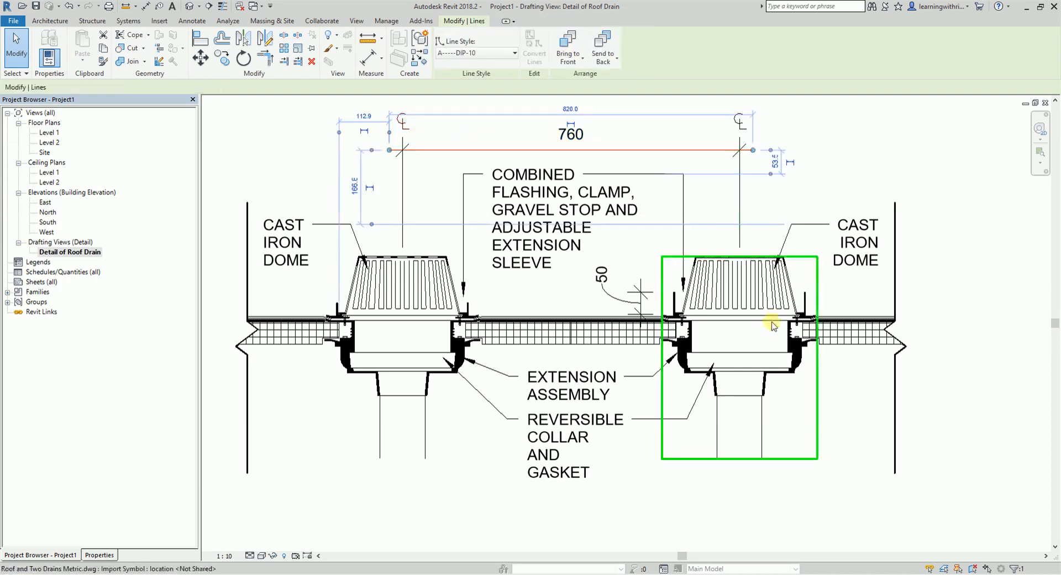
left_click(772, 509)
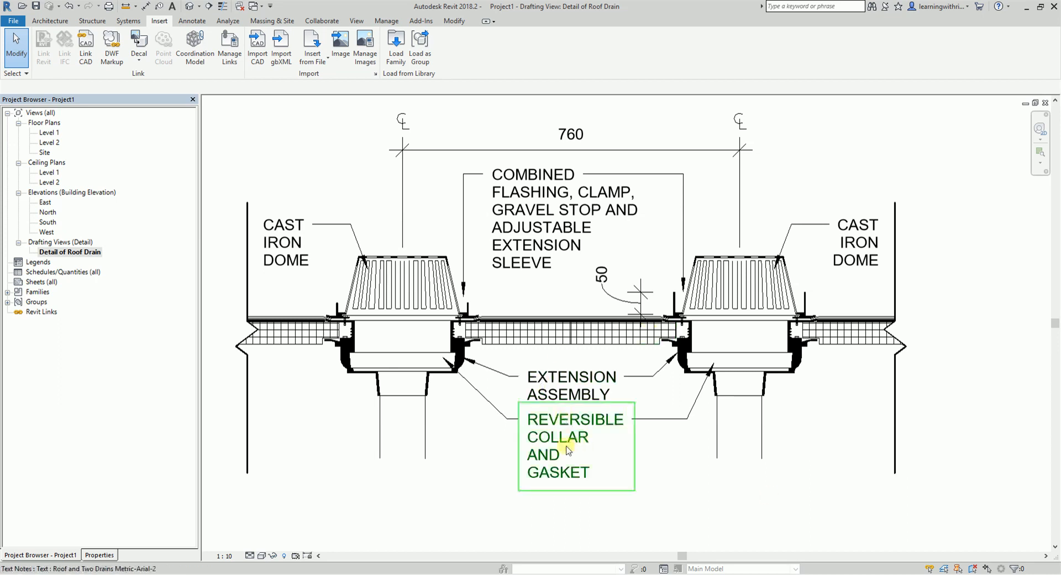
left_click(598, 440)
left_click(578, 391)
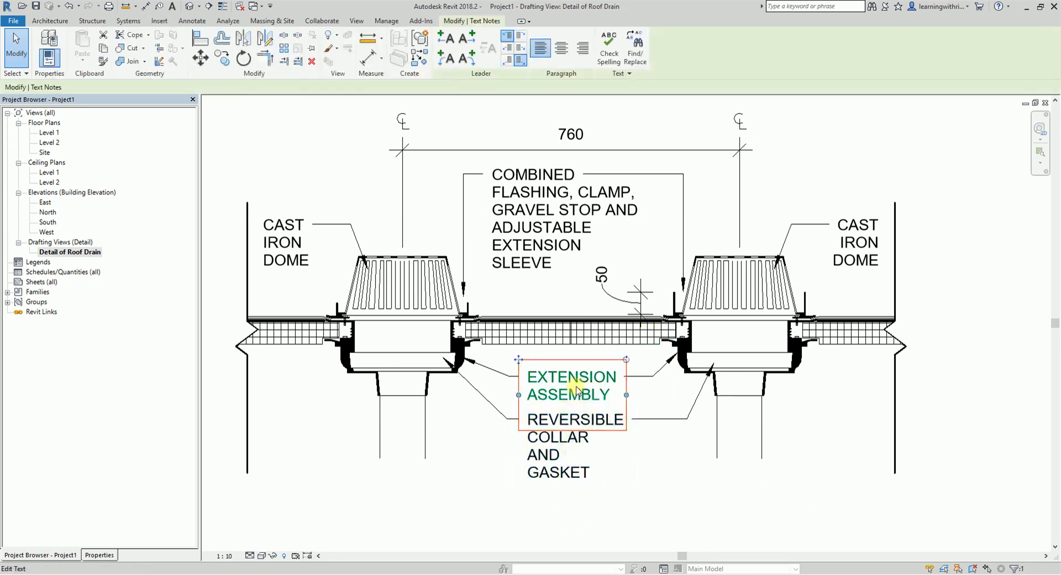
left_click(481, 394)
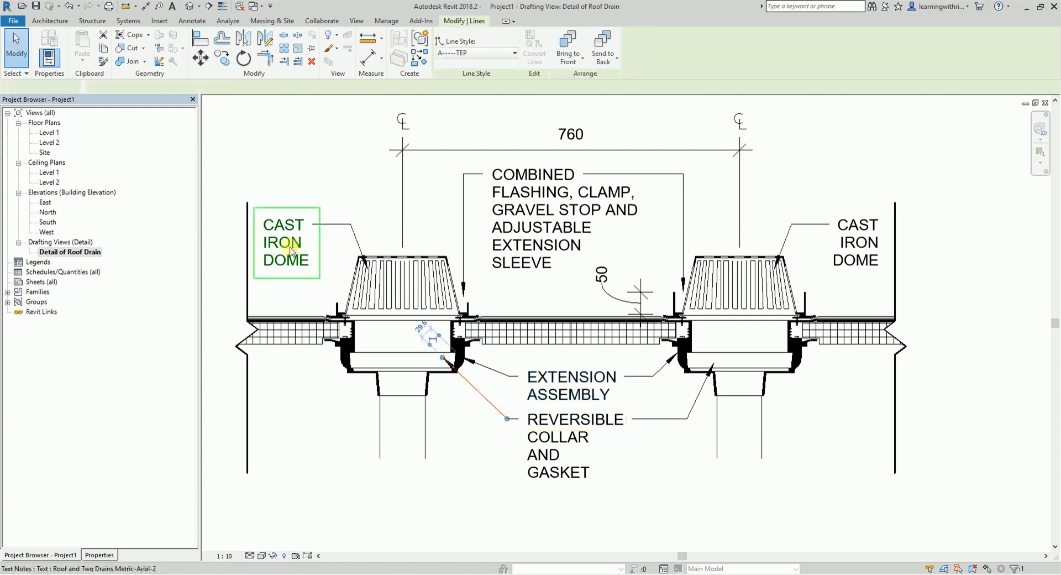
left_click(291, 244)
left_click(724, 490)
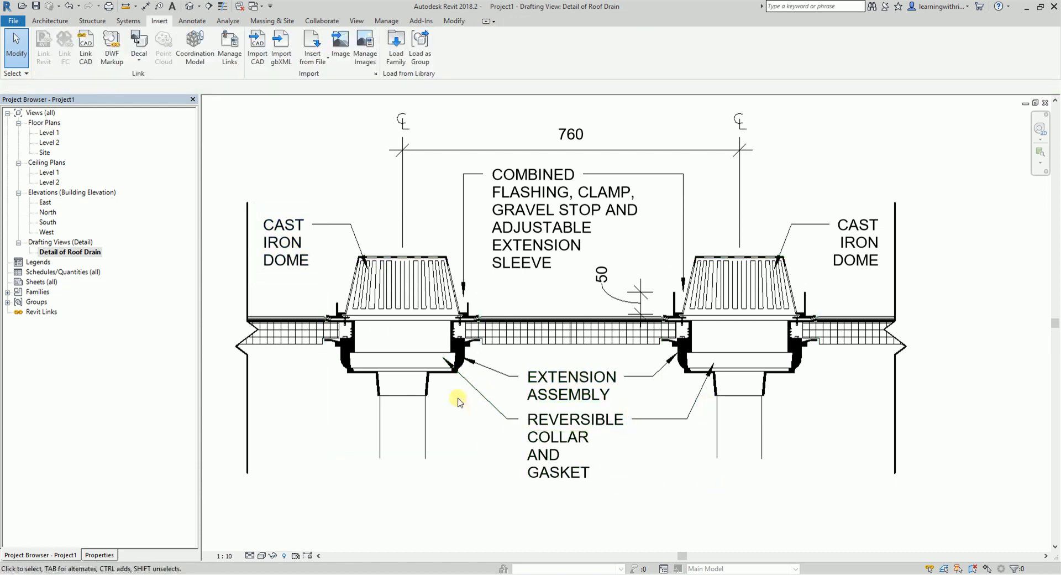
- Start a Filled Region for the body of the left roof drain
middle_click_drag(467, 408, 580, 372)
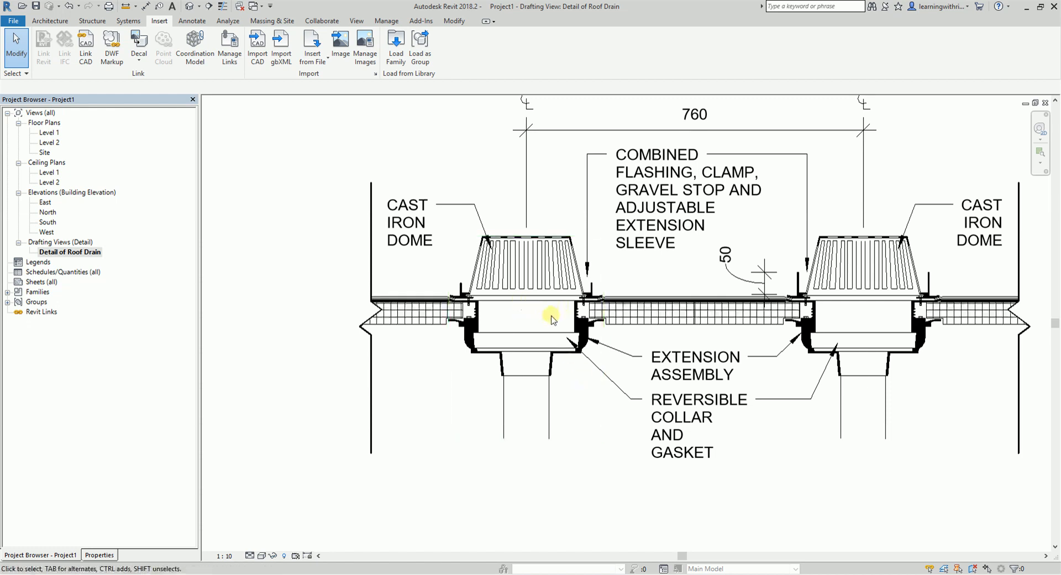
scroll(548, 316, "up", 5)
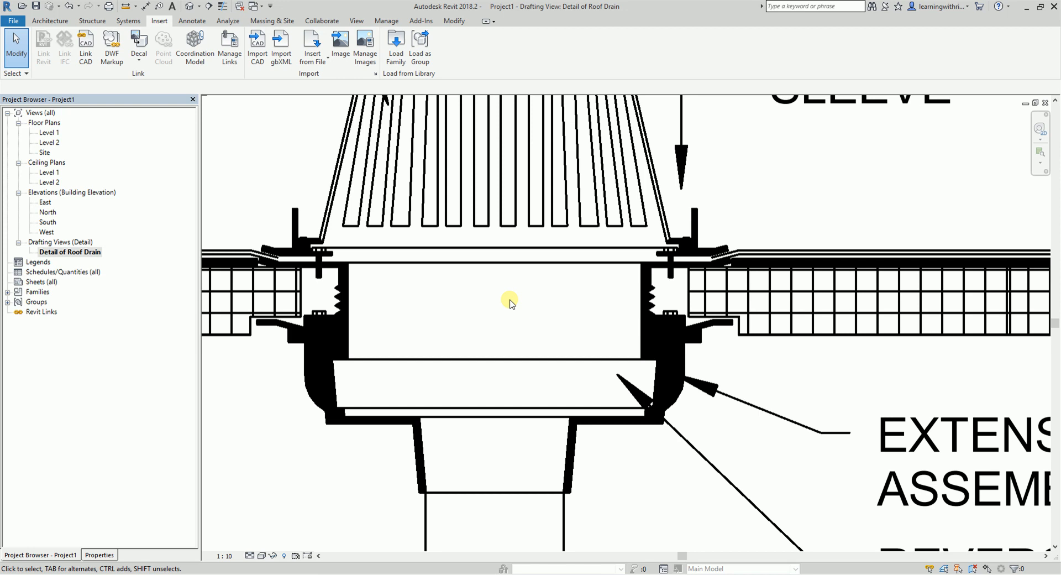
middle_click_drag(470, 315, 549, 313)
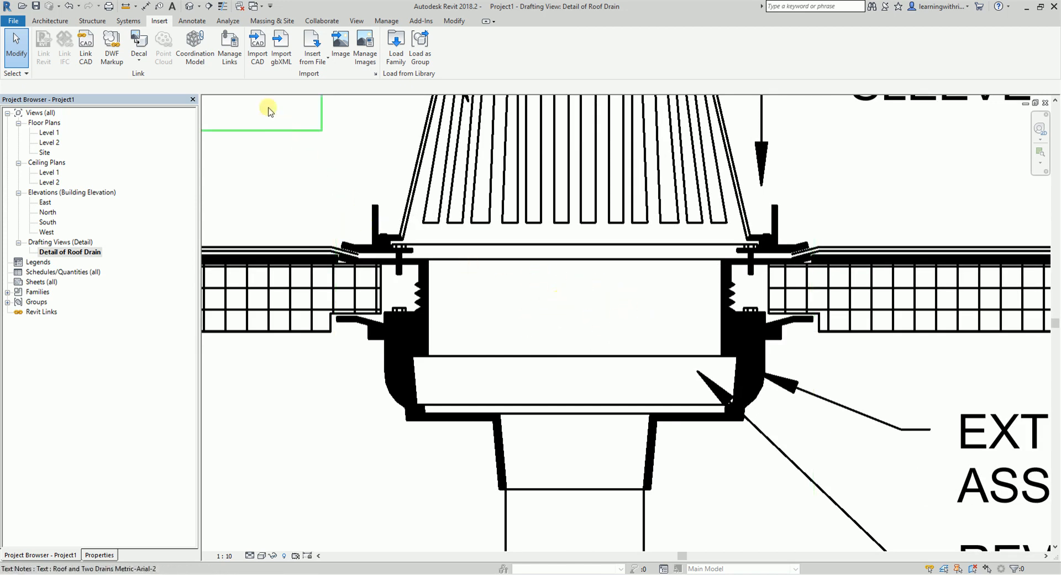
left_click(195, 22)
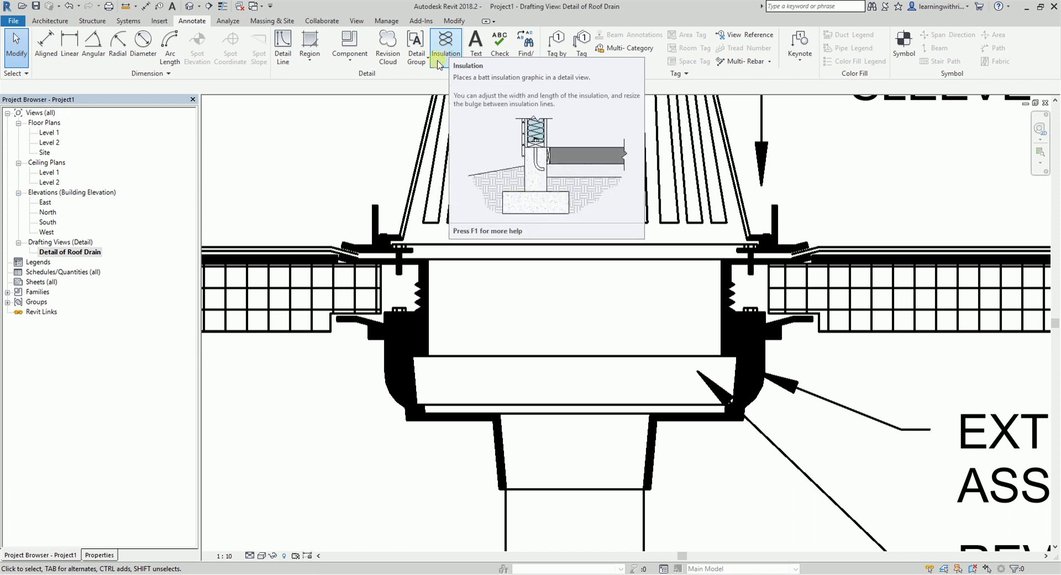
left_click(311, 64)
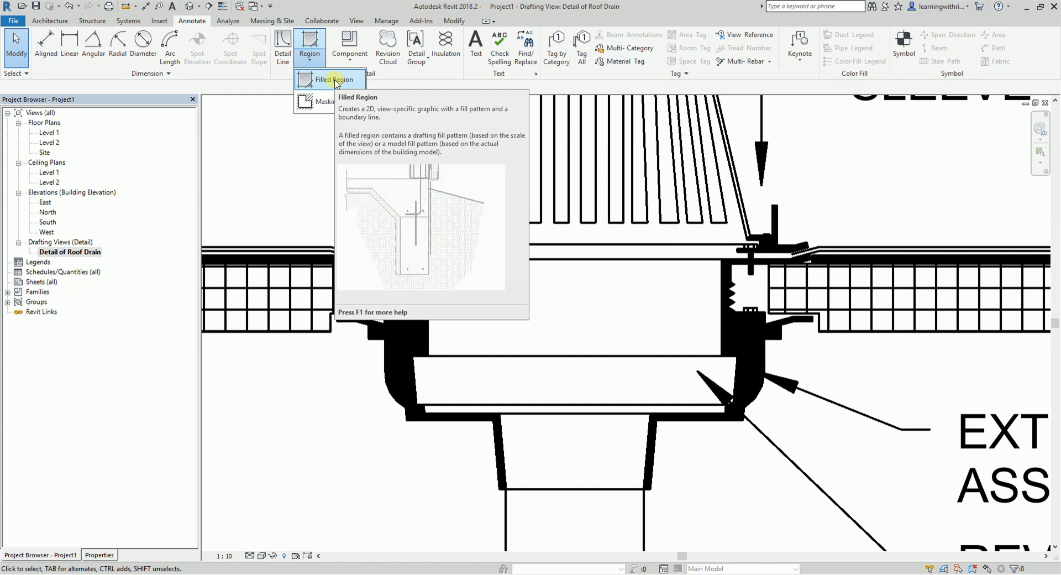
left_click(80, 253)
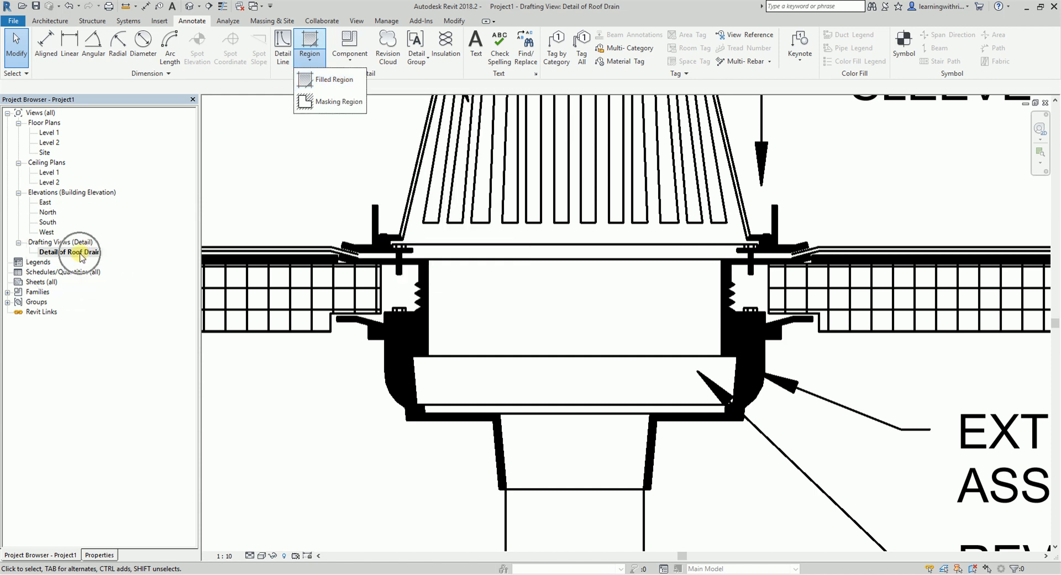
left_click(81, 255)
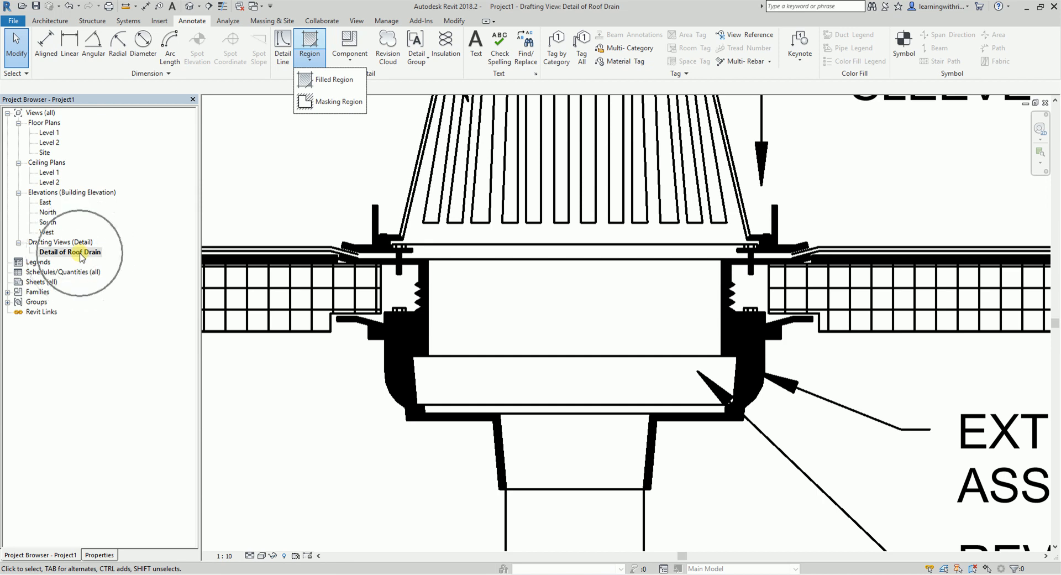
left_click(81, 255)
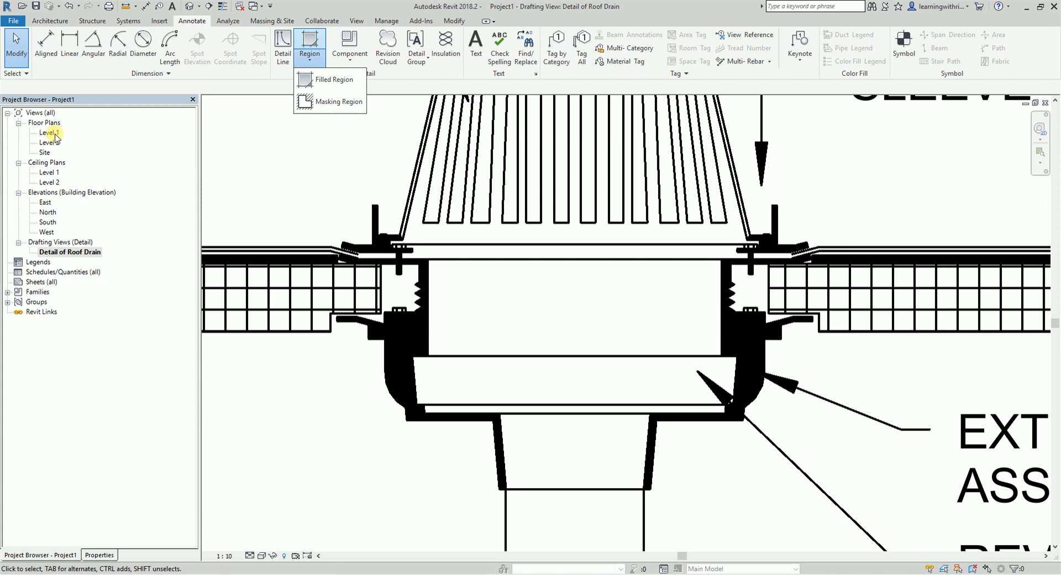
left_click(328, 82)
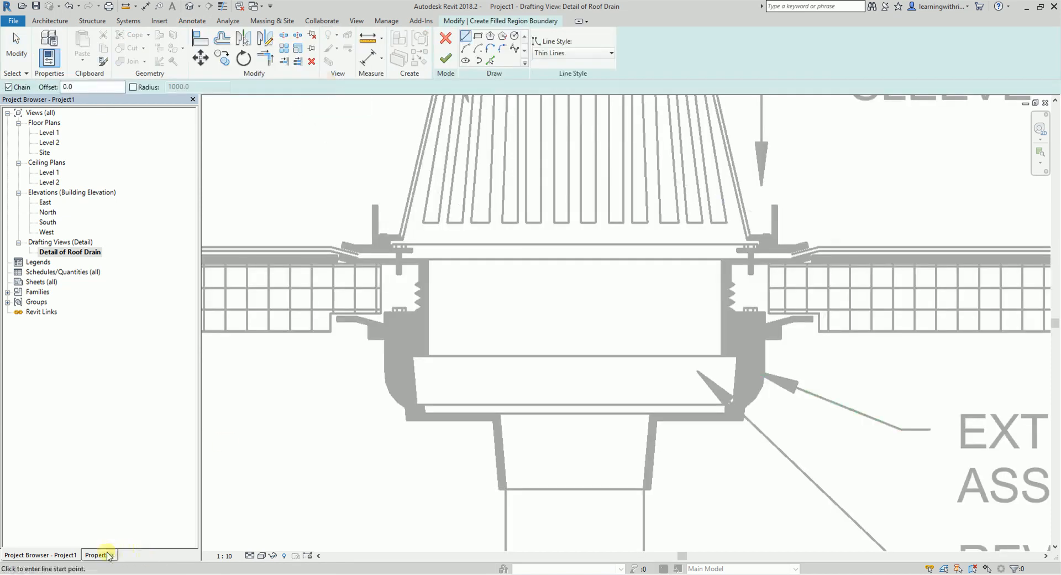
- Review the available filled region types in the type list without choosing one
left_click(101, 555)
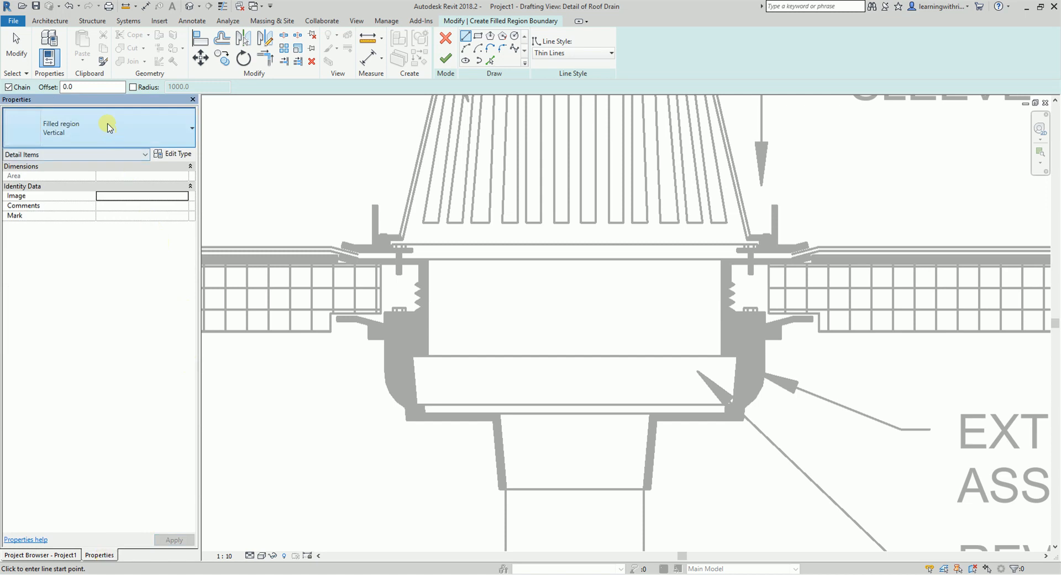
left_click(107, 125)
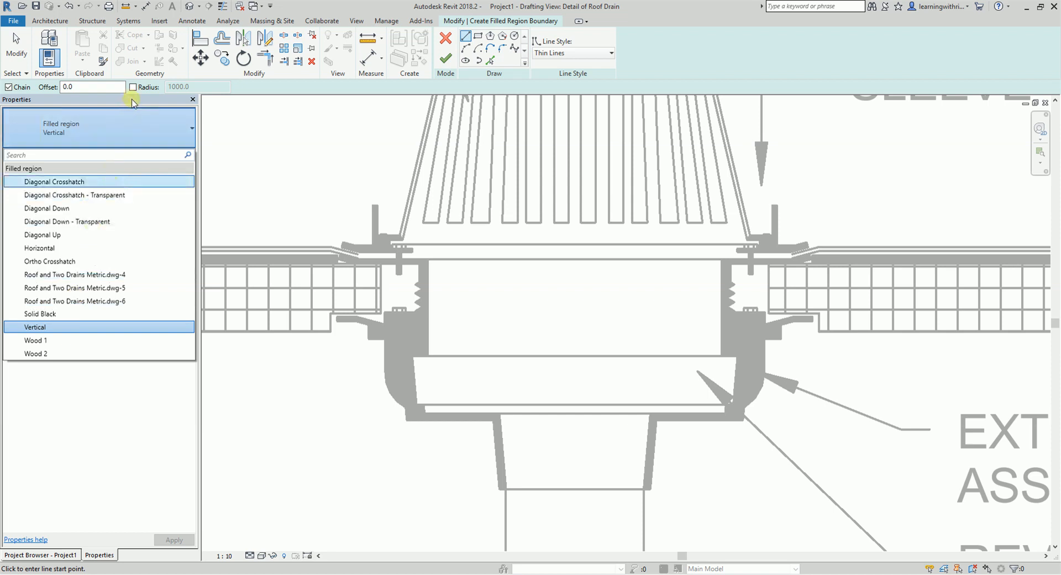
left_click(132, 102)
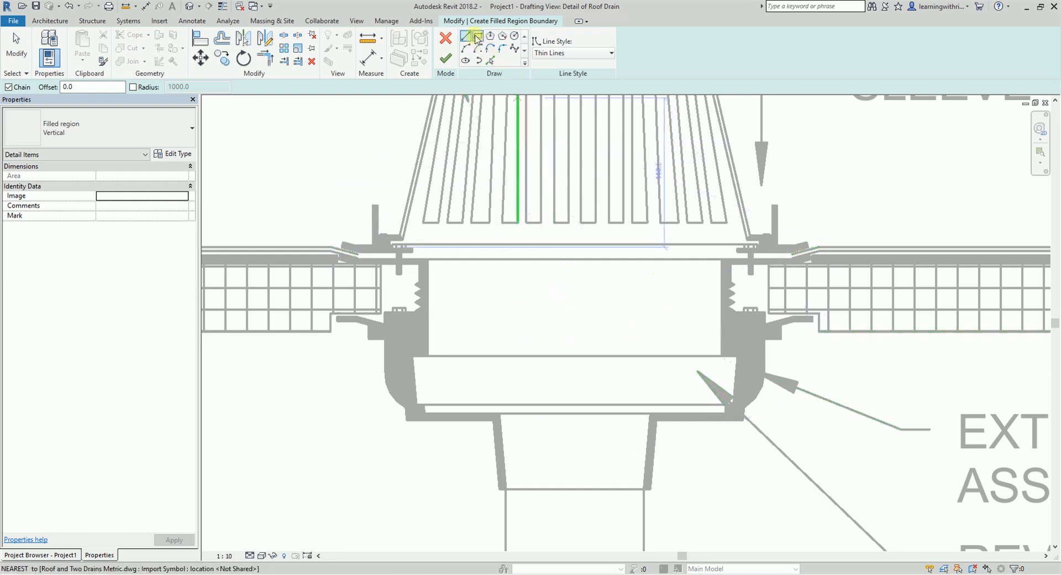
- Sketch a rectangular region boundary filling the empty space between the left drain's inner walls, above the collar
left_click(478, 37)
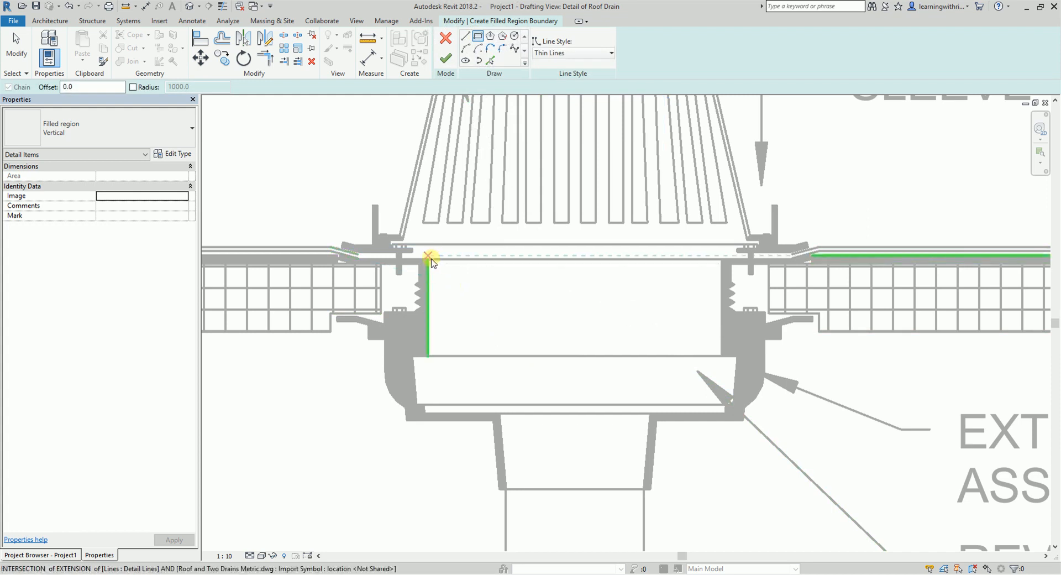
scroll(431, 265, "up", 4)
left_click(423, 263)
scroll(746, 436, "down", 3)
middle_click_drag(855, 463, 525, 311)
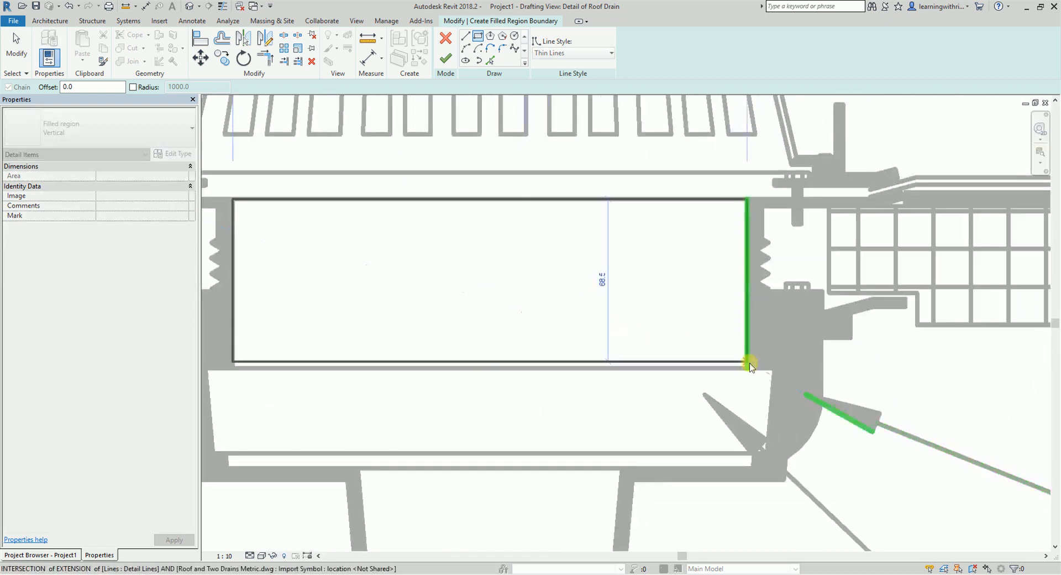
scroll(744, 368, "up", 5)
left_click(744, 380)
scroll(576, 348, "down", 4)
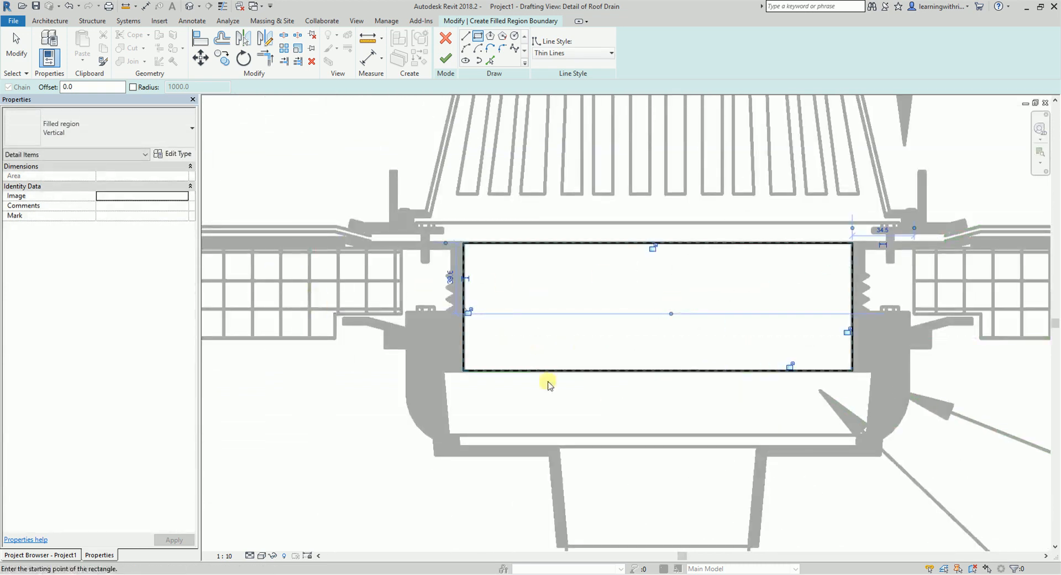
- Set the filled region's type to Diagonal Crosshatch, finish the boundary sketch and deselect the region
left_click(112, 130)
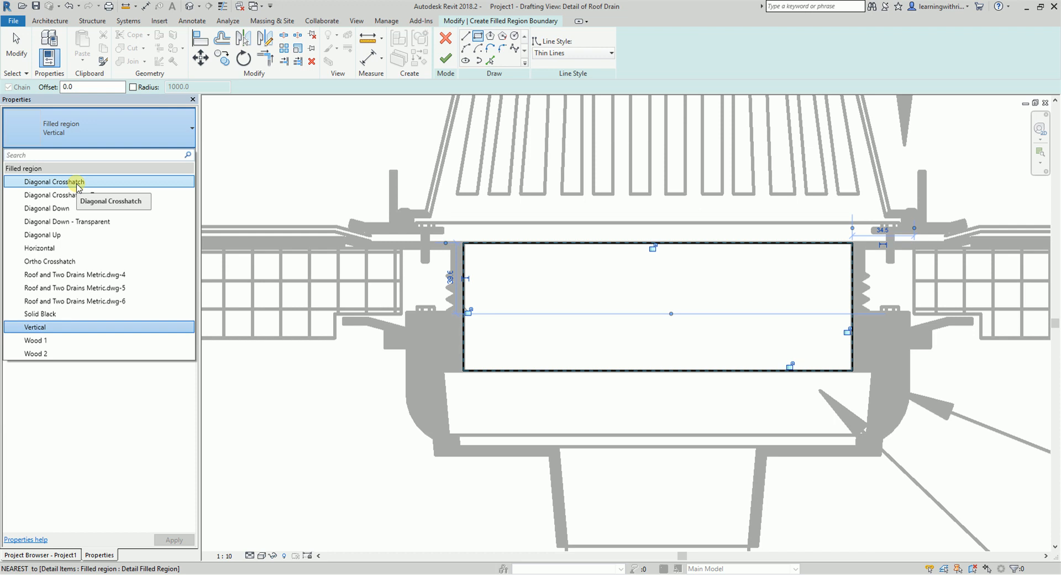
left_click(77, 183)
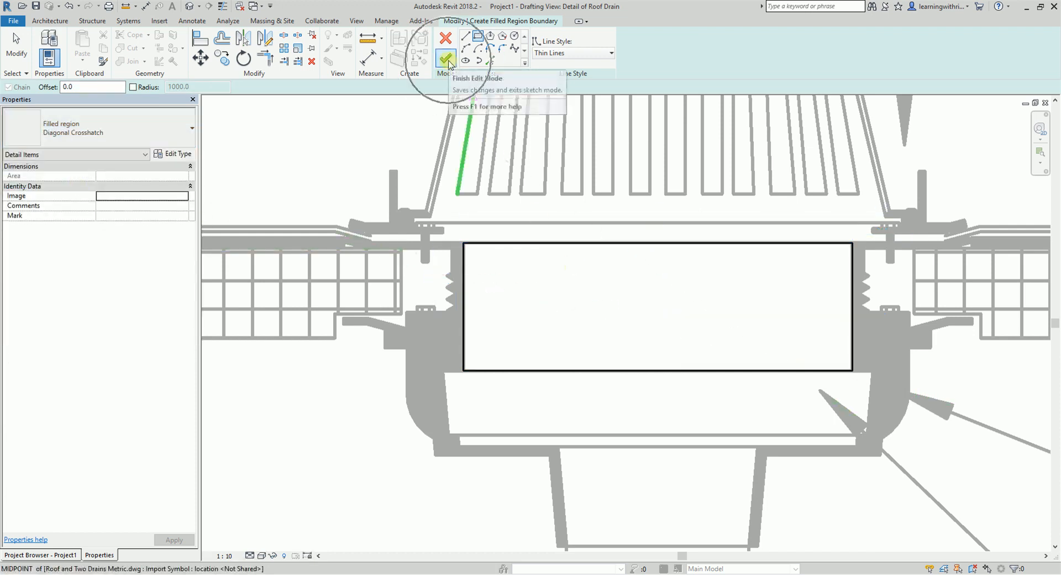
left_click(446, 58)
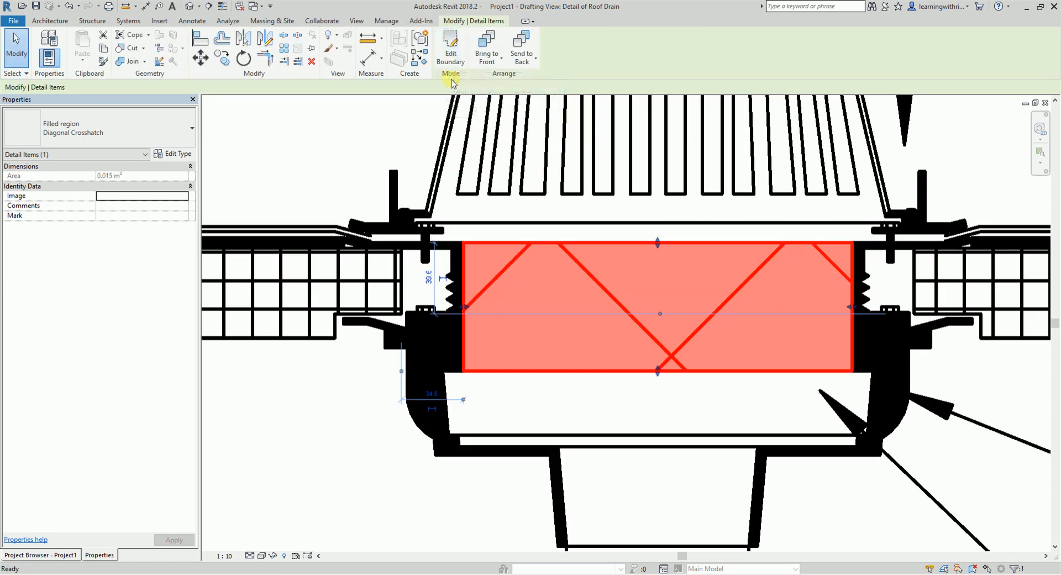
scroll(600, 369, "down", 2)
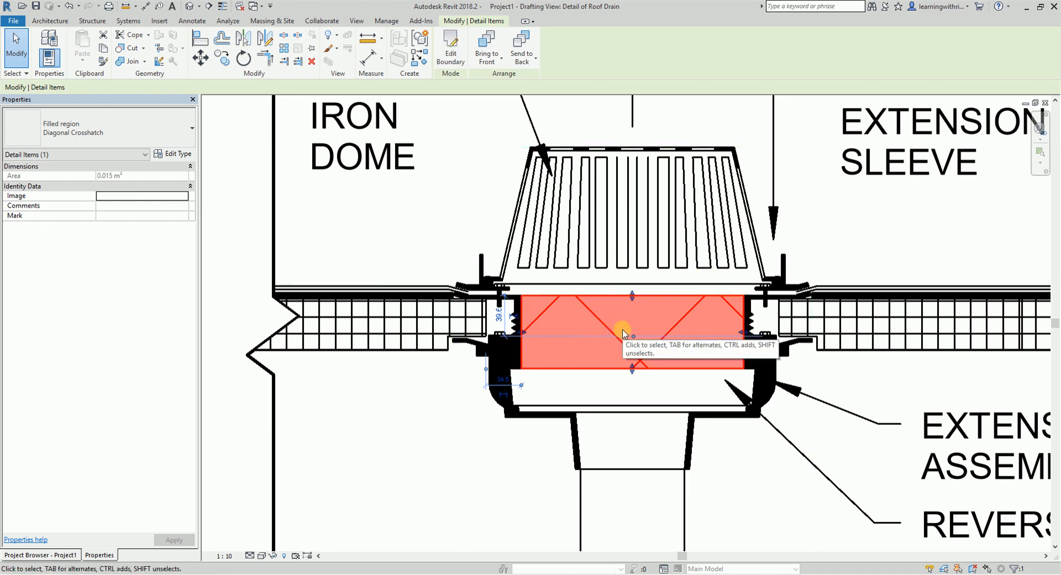
left_click(351, 417)
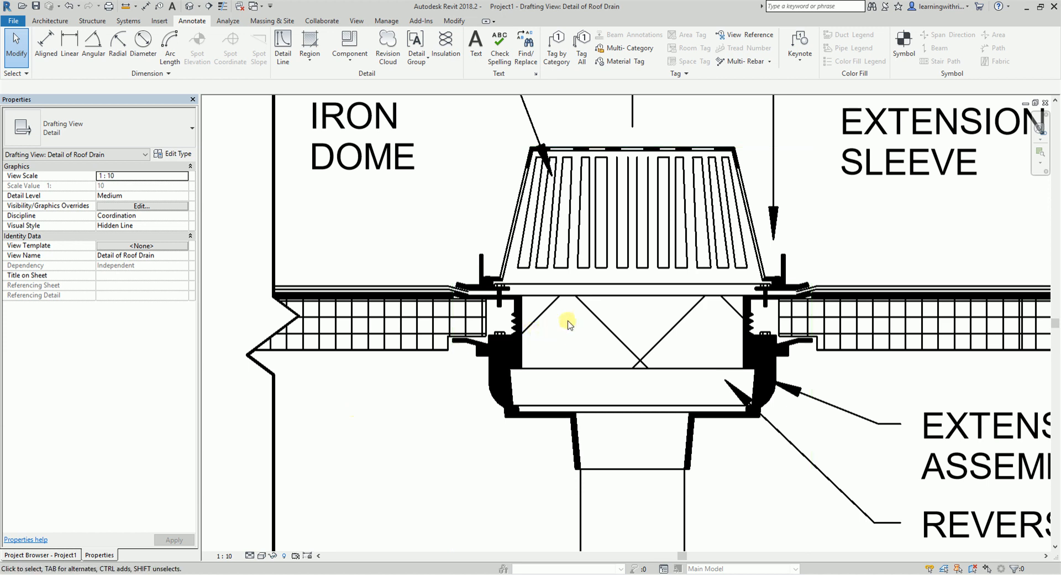
- Open the type properties of the drain's filled region and select Diagonal crosshatch among its drafting fill patterns
left_click(540, 295)
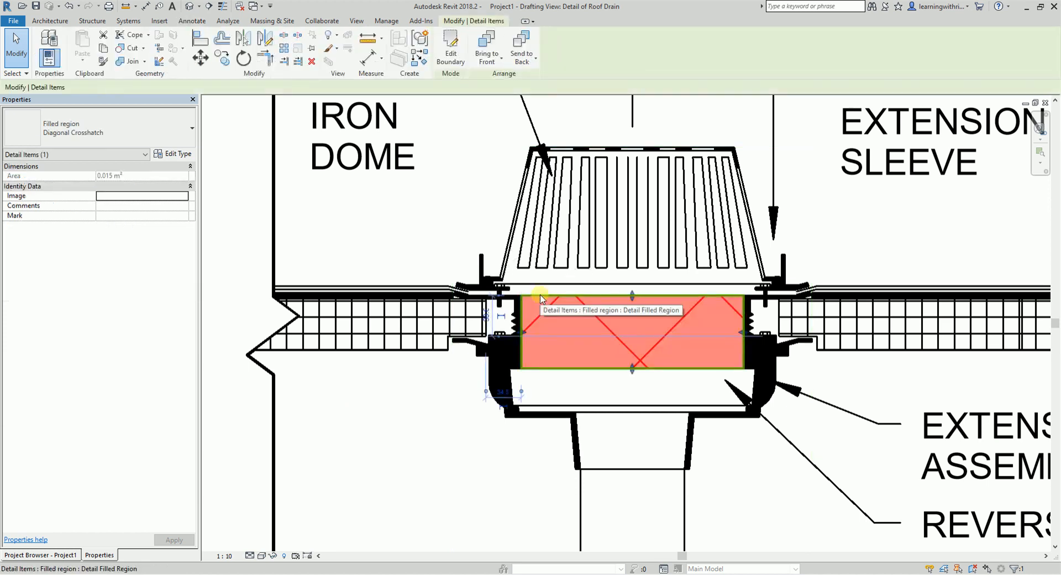
left_click(186, 155)
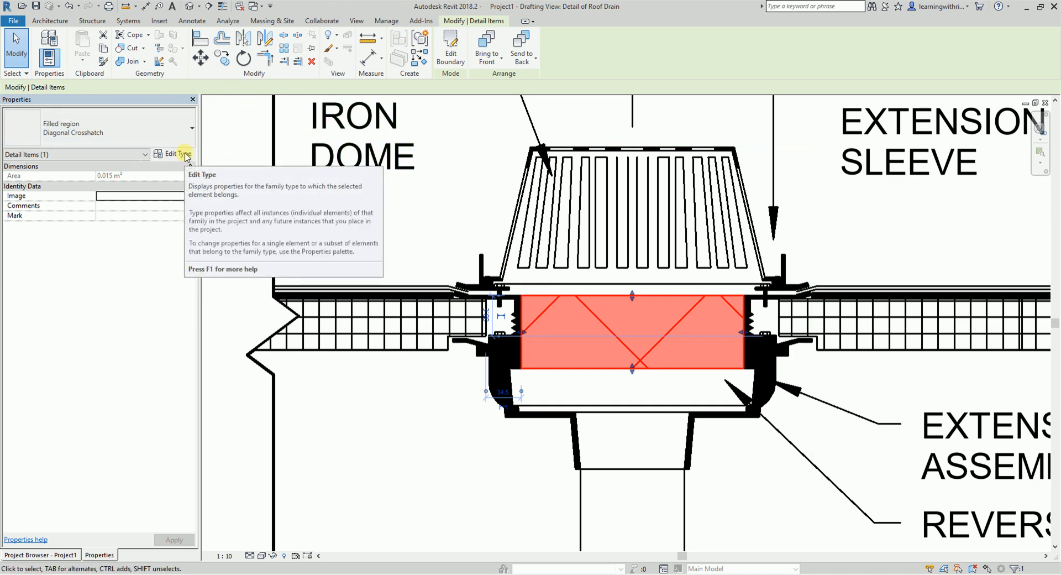
left_click(186, 156)
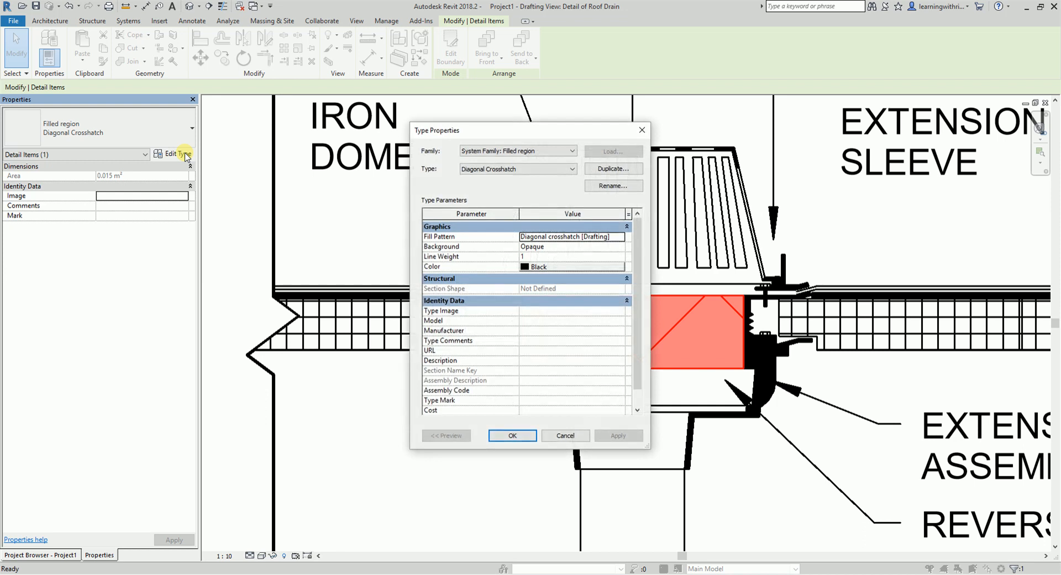
left_click(449, 237)
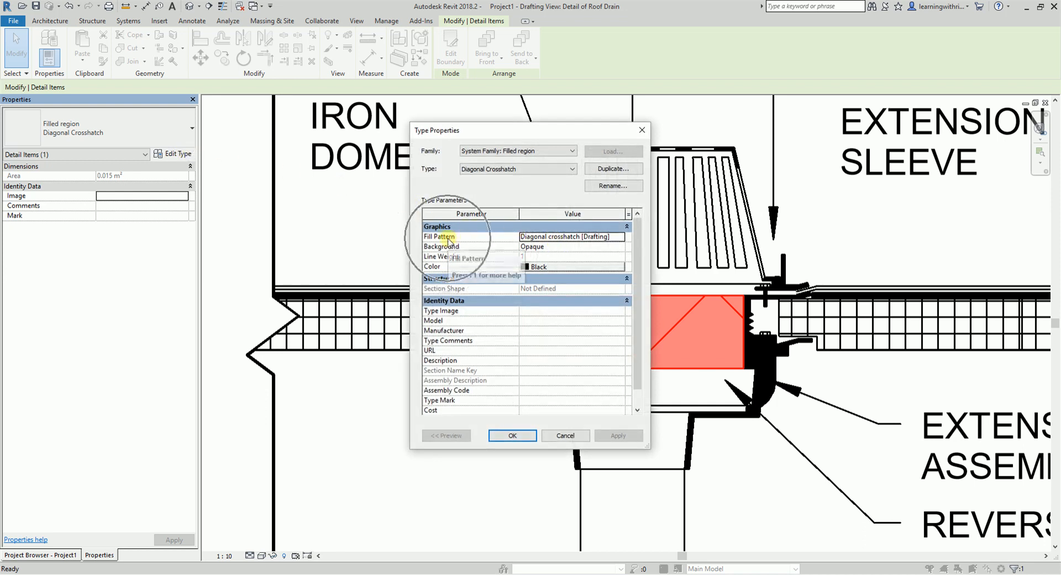
left_click(607, 238)
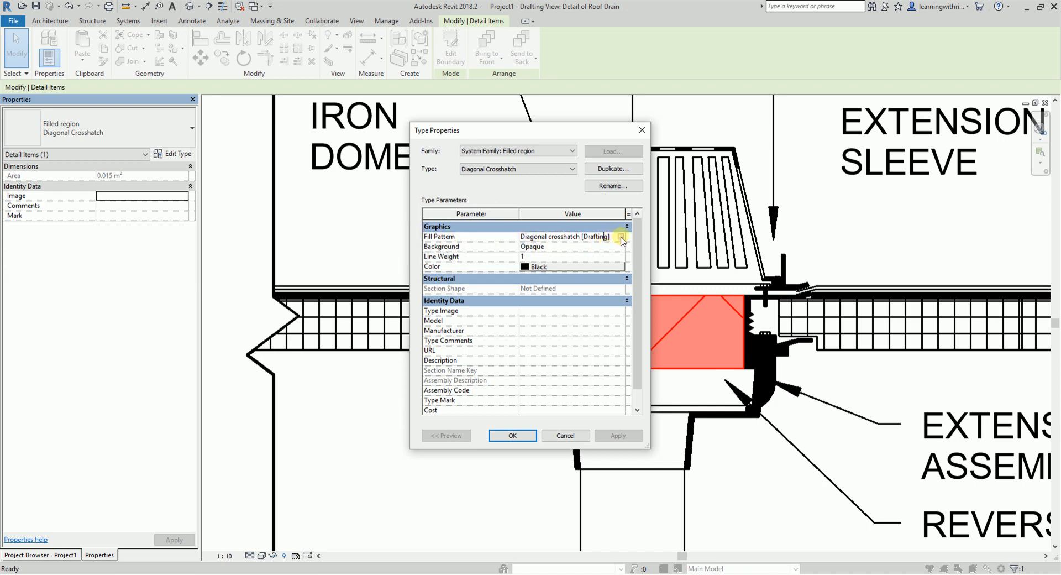
left_click(621, 238)
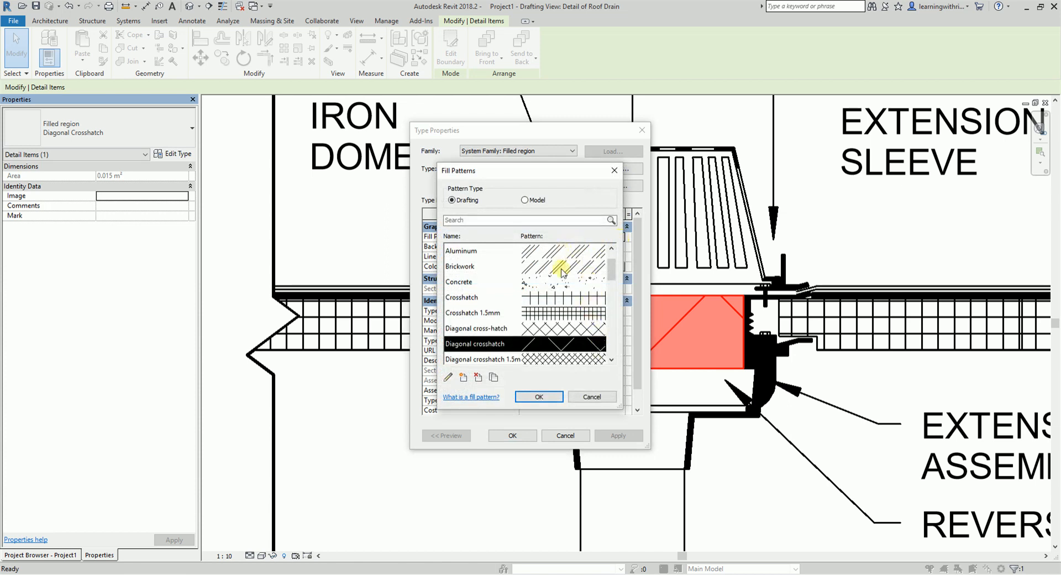
left_click(533, 344)
left_click(530, 345)
left_click(531, 345)
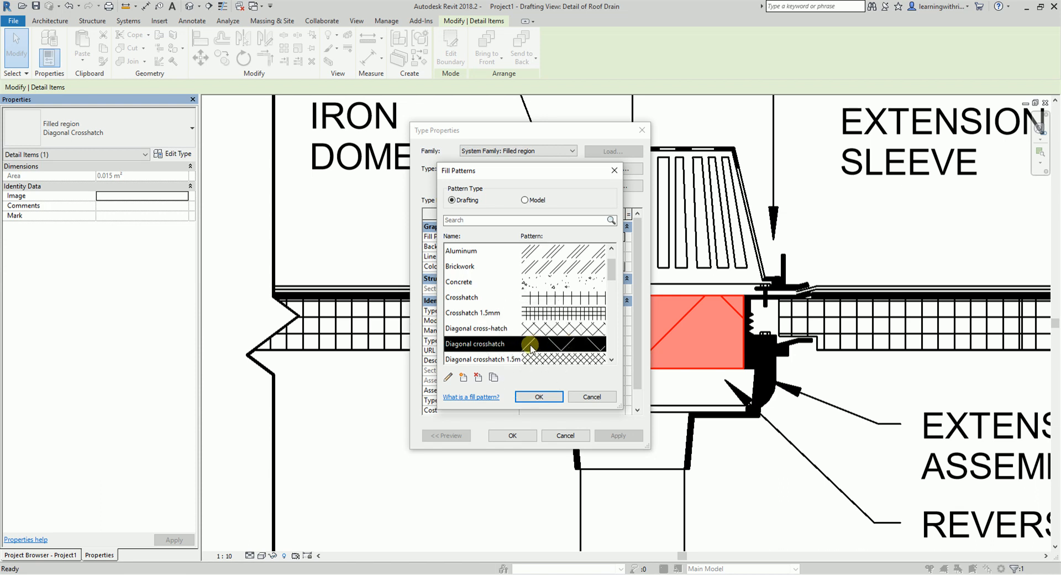
- Edit the Diagonal crosshatch drafting pattern, setting both line spacings to 1 mm and the line angle to 40°
left_click(448, 379)
key("ctrl")
key("ctrl")
left_click(449, 380)
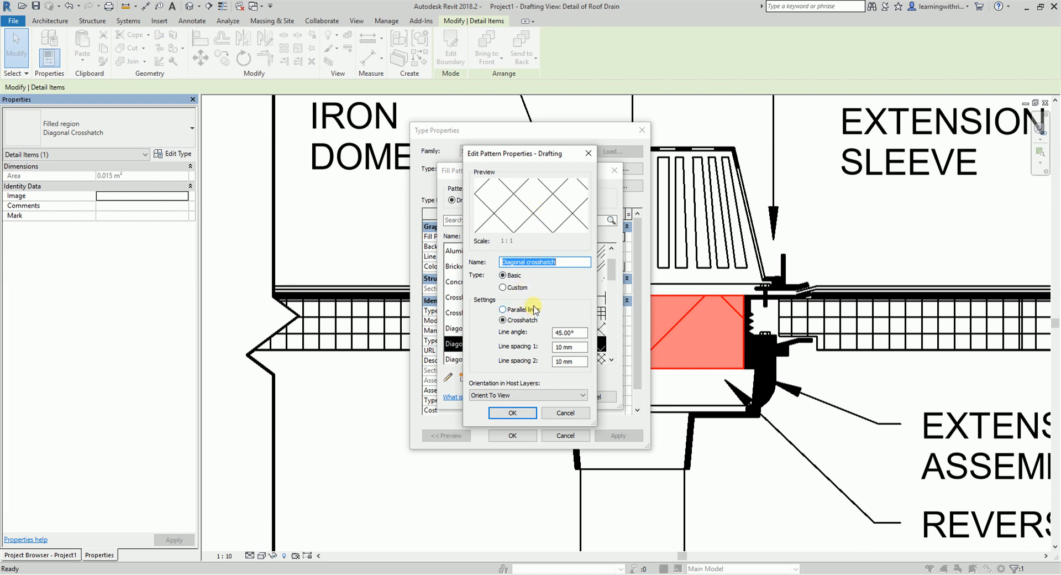
left_click_drag(580, 352, 552, 362)
type("11")
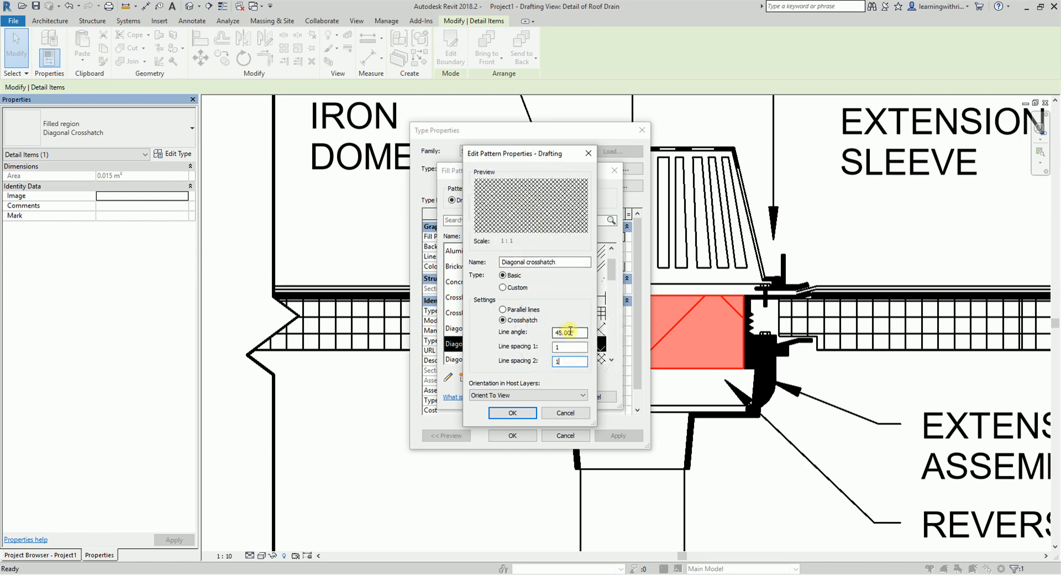
left_click_drag(583, 332, 544, 330)
type("40")
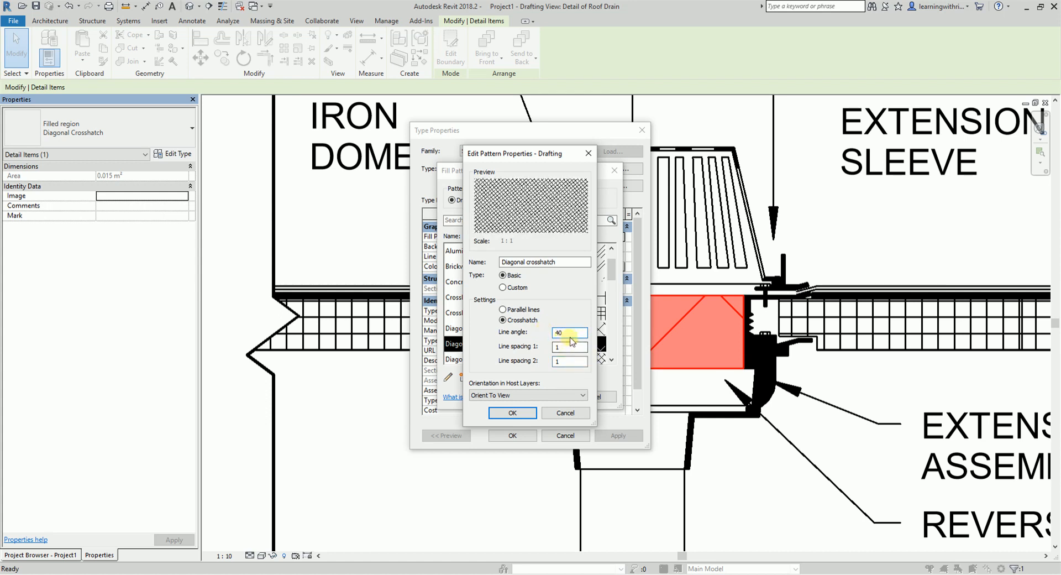
left_click(518, 415)
- Apply the edited pattern to the filled region type, deselect the region and undo the pattern change
left_click(531, 396)
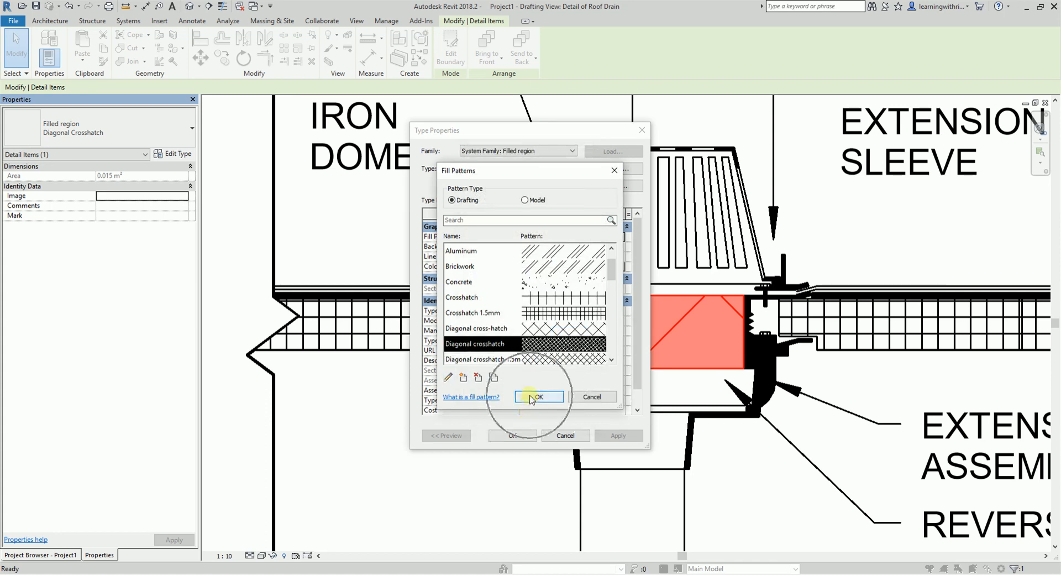
left_click(532, 396)
left_click(513, 435)
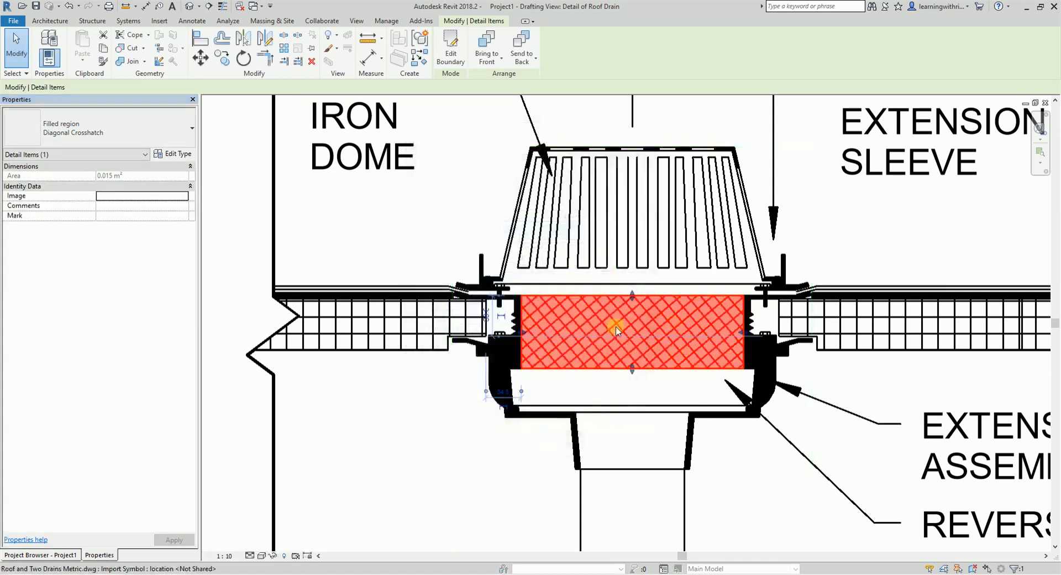
left_click(386, 441)
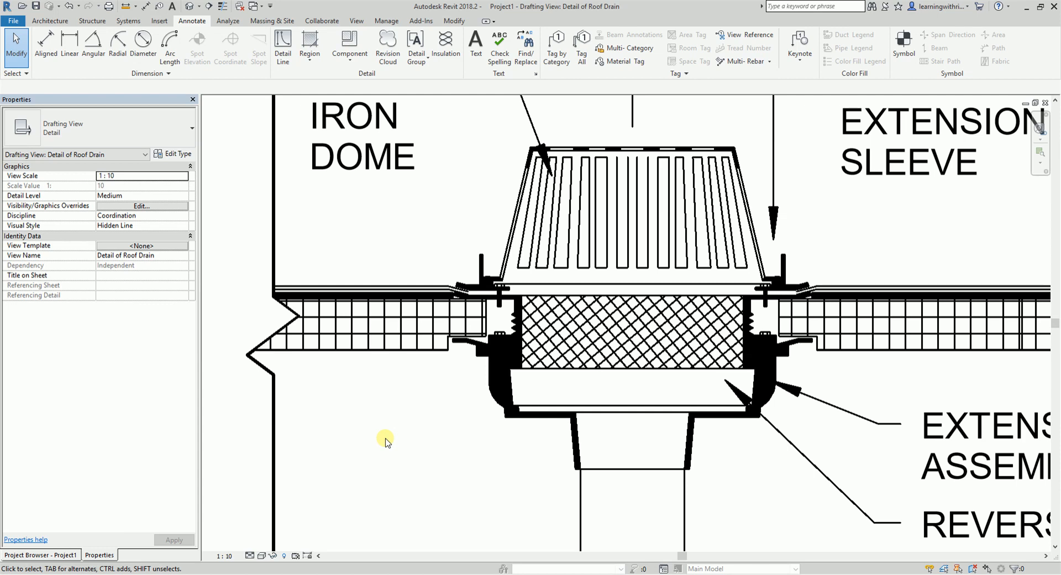
left_click(71, 7)
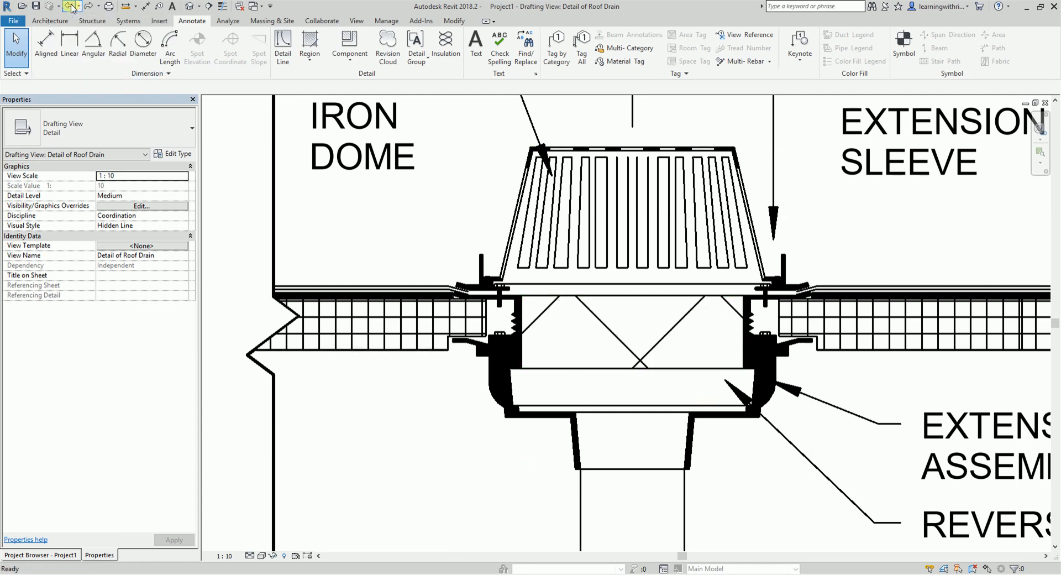
- Duplicate the drain's filled region type under the name Custom Pattern
left_click(541, 300)
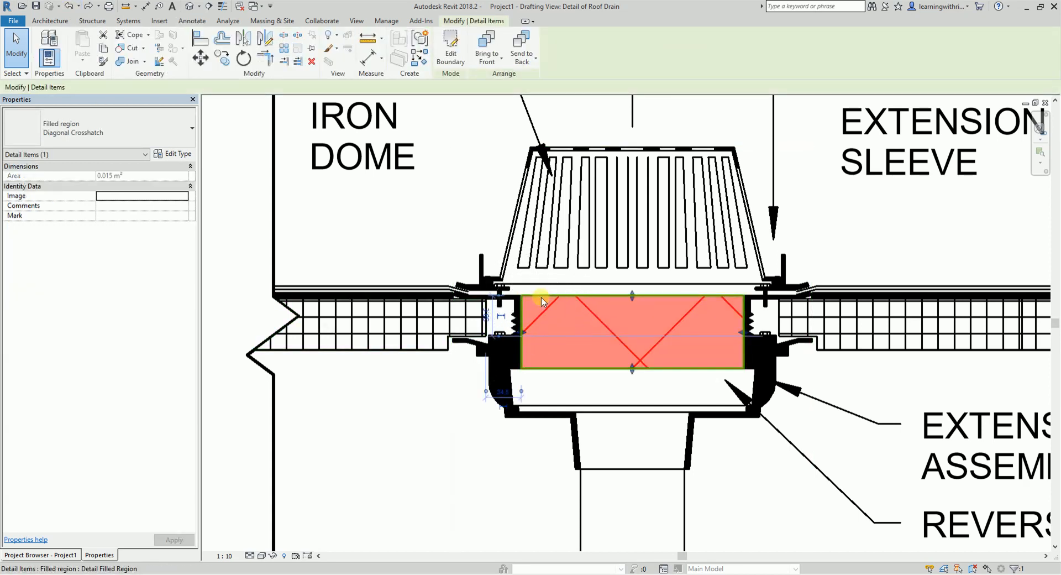
left_click(178, 158)
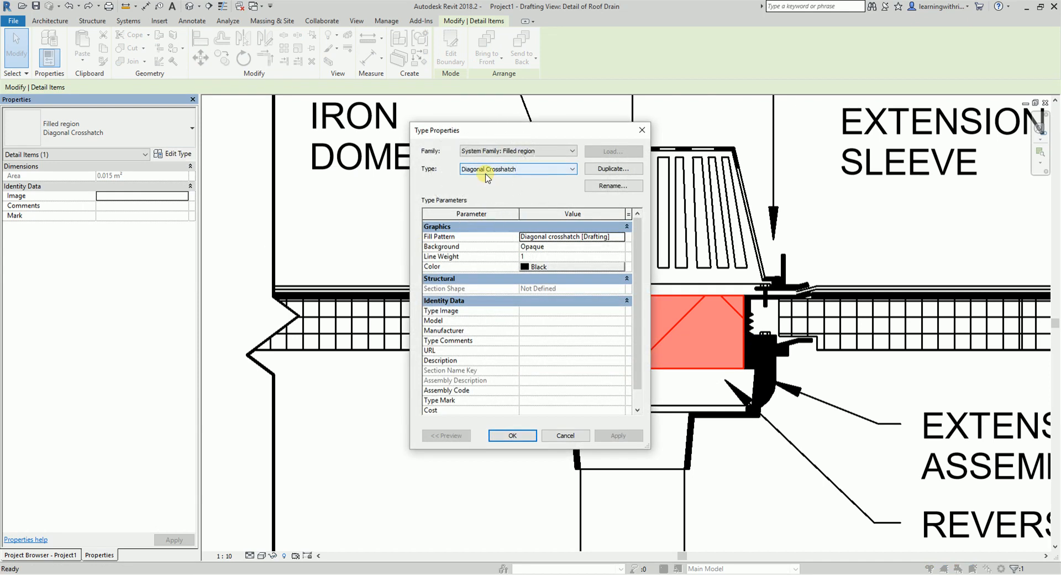
left_click(613, 172)
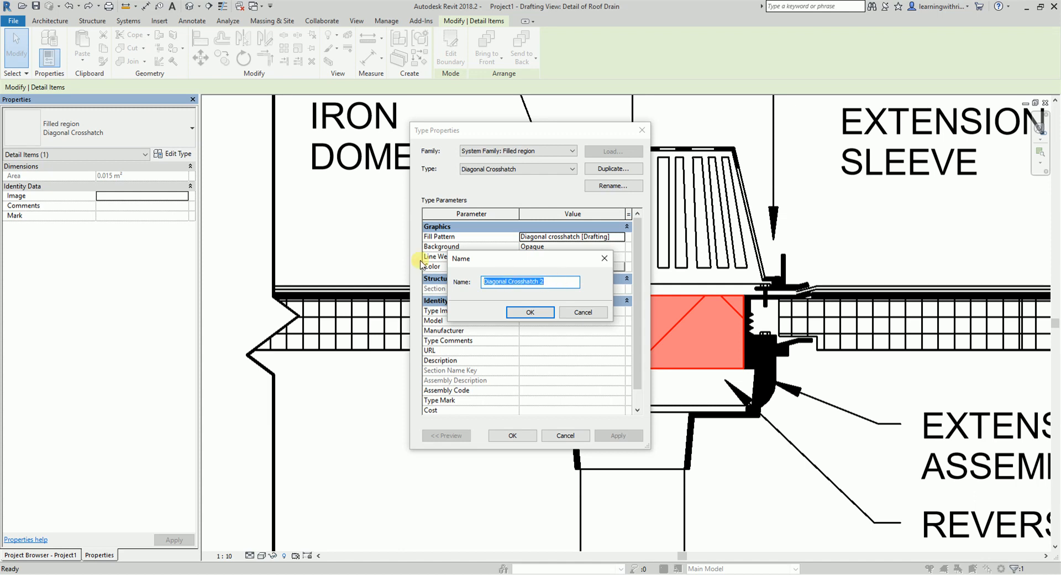
type("Custom Pattern")
left_click(530, 312)
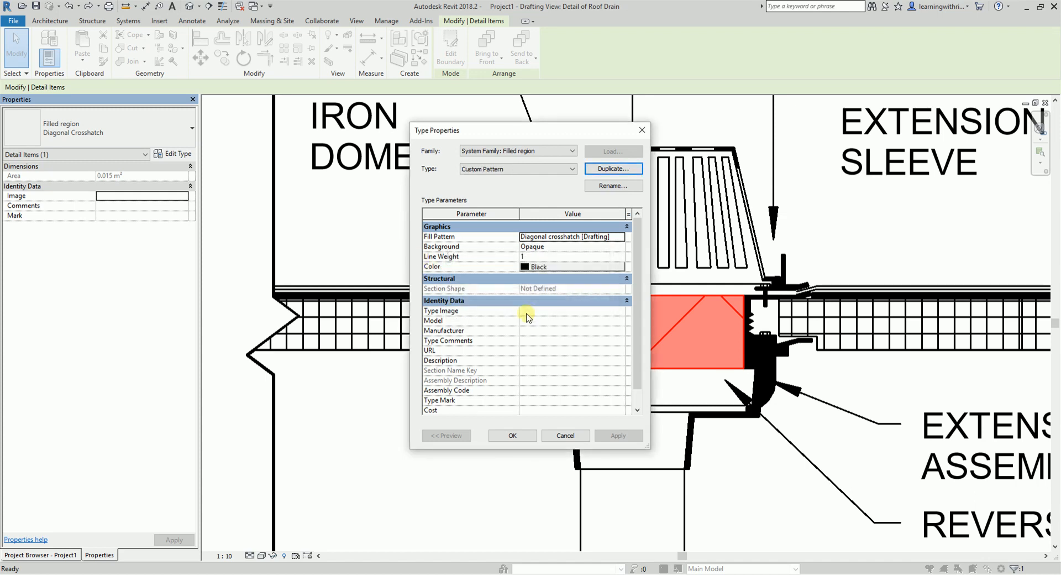
- Start a new drafting fill pattern named Custom Pattern from the duplicated type's fill pattern setting
left_click(565, 237)
left_click(619, 236)
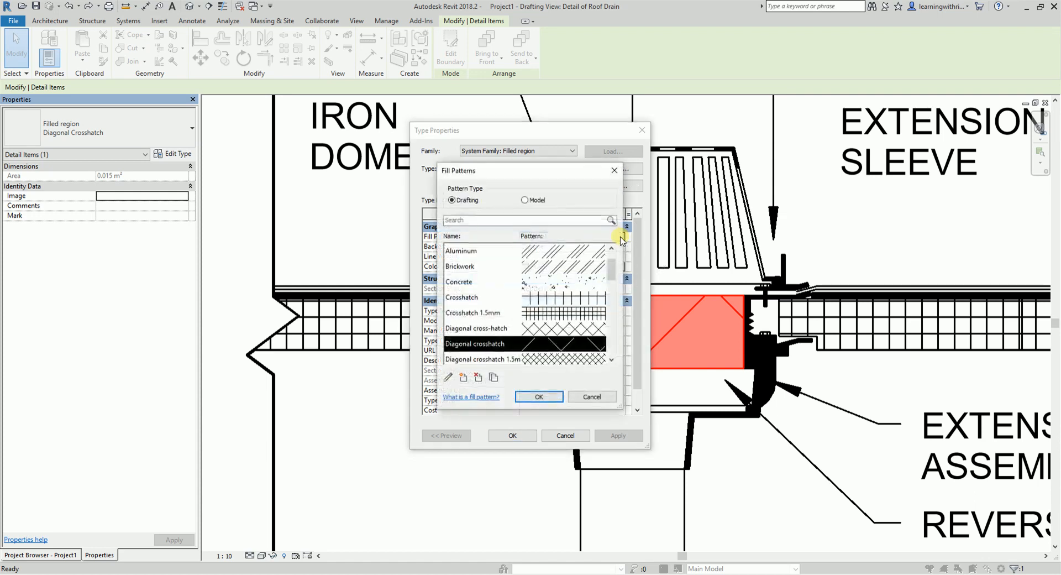
left_click(482, 346)
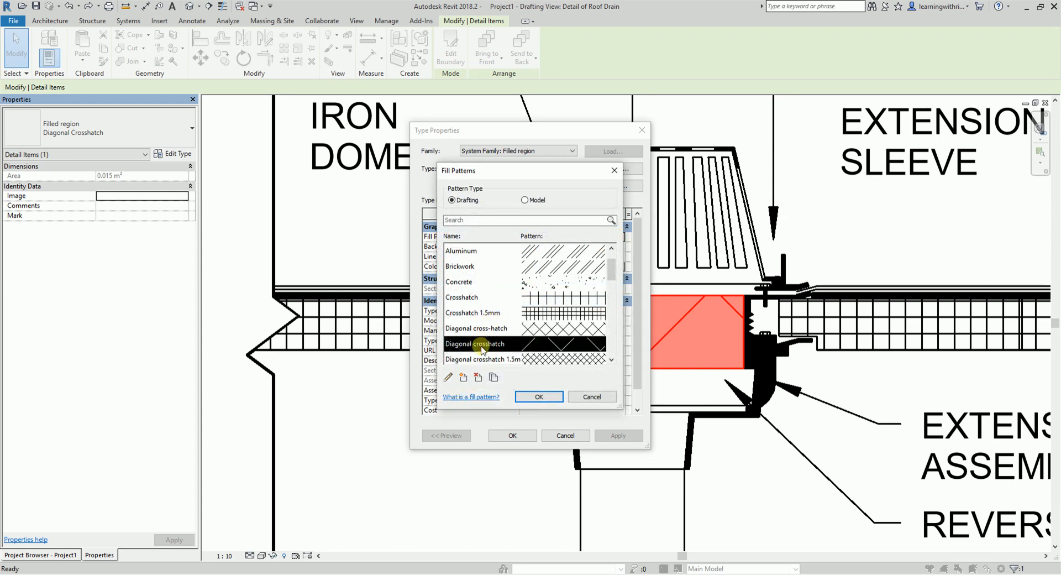
left_click(449, 379)
left_click(464, 378)
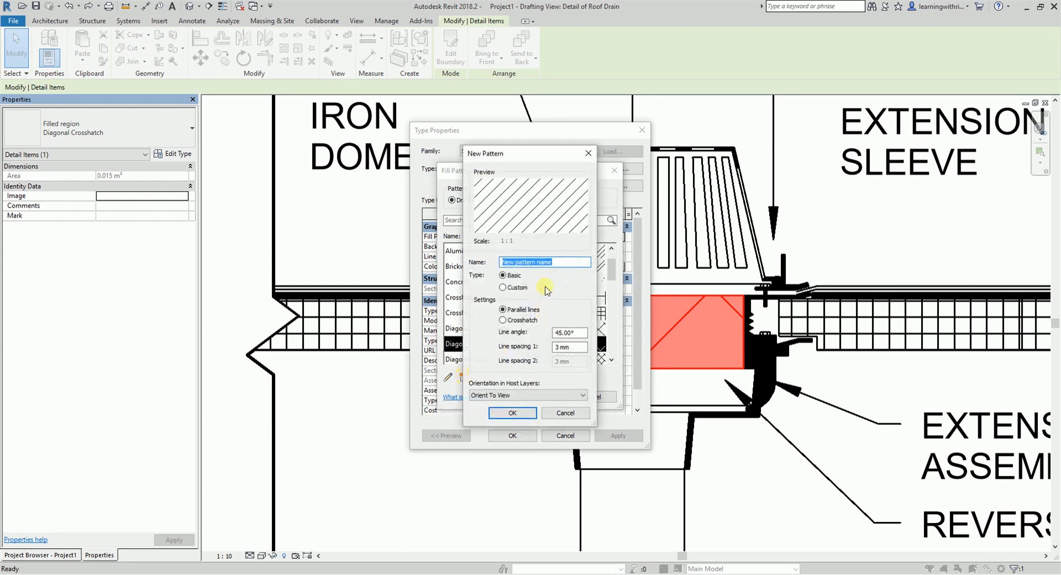
type("C")
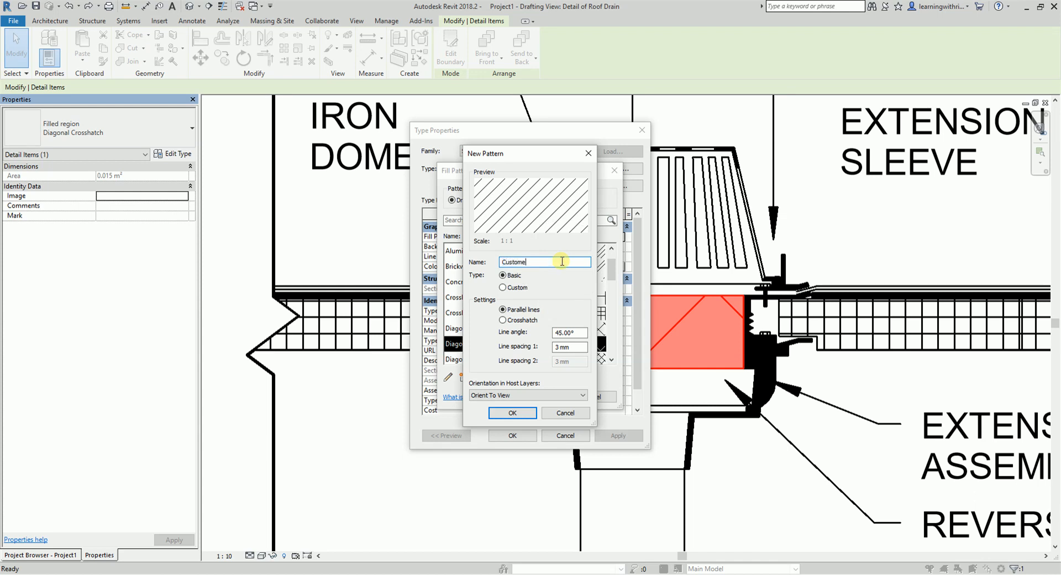
type("ustom Pattern")
- Define the new pattern as a crosshatch with 30° line angle and 2 mm for both spacings, and assign it to the type
left_click(502, 320)
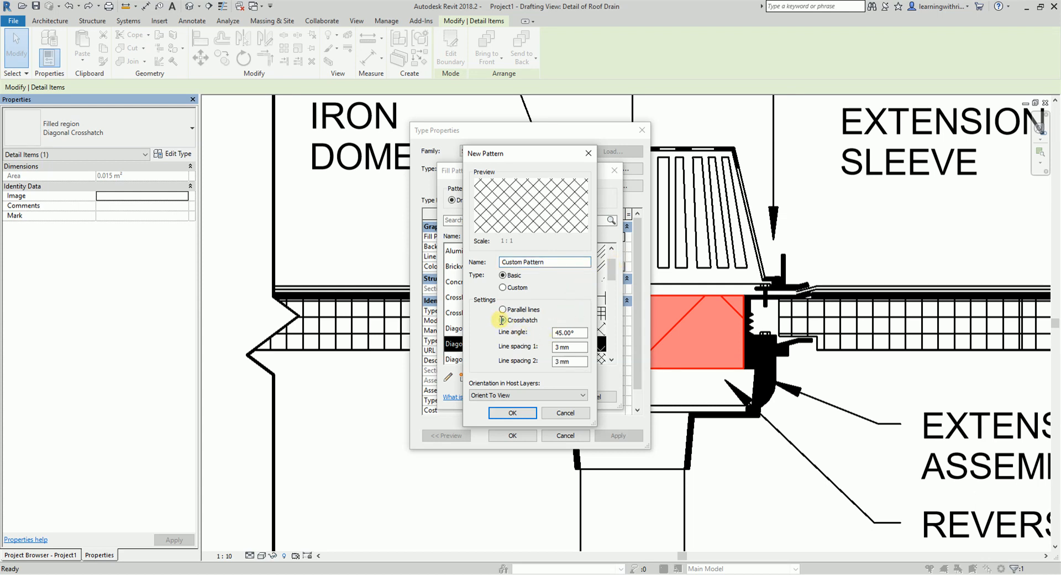
left_click_drag(579, 333, 541, 325)
type("30")
left_click_drag(581, 347, 541, 347)
type("2")
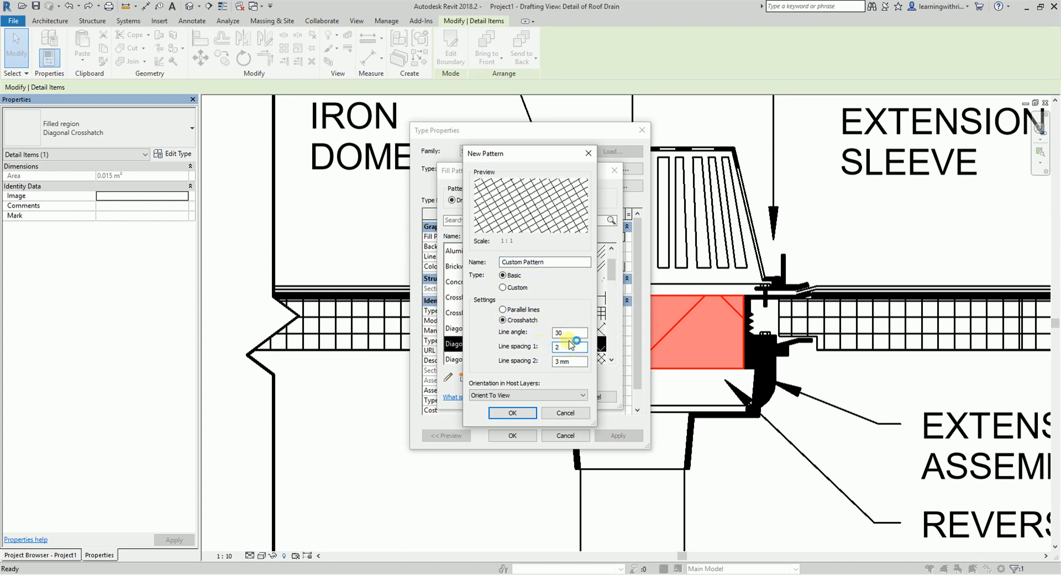
left_click(583, 363)
left_click_drag(577, 364, 494, 325)
type("2")
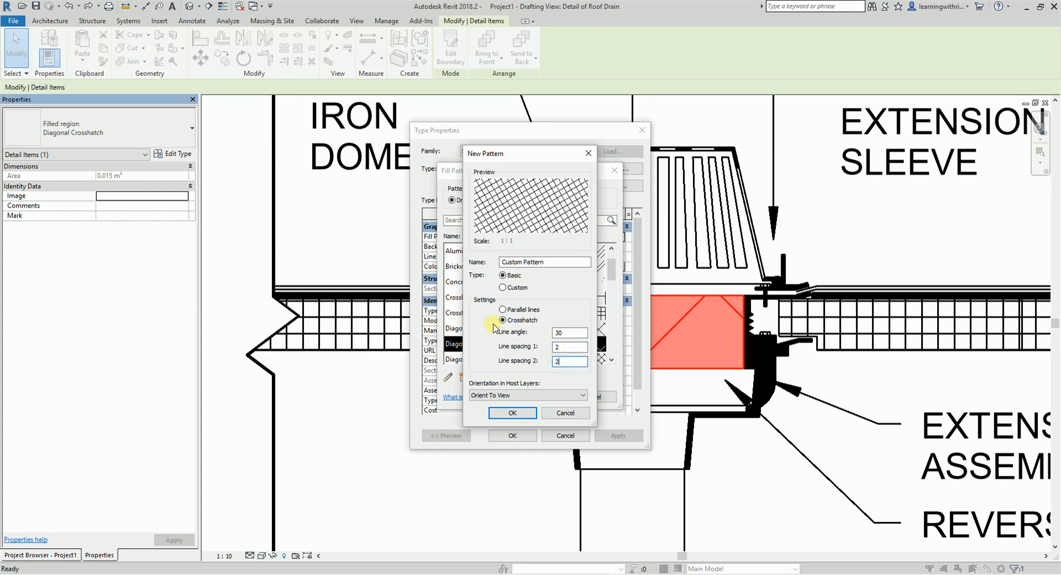
left_click(514, 413)
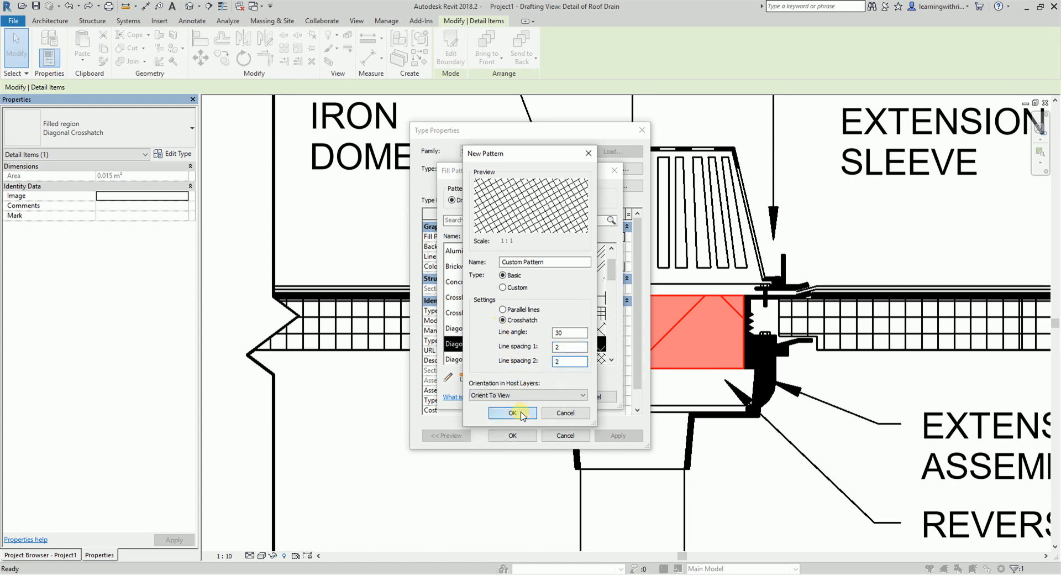
left_click(538, 396)
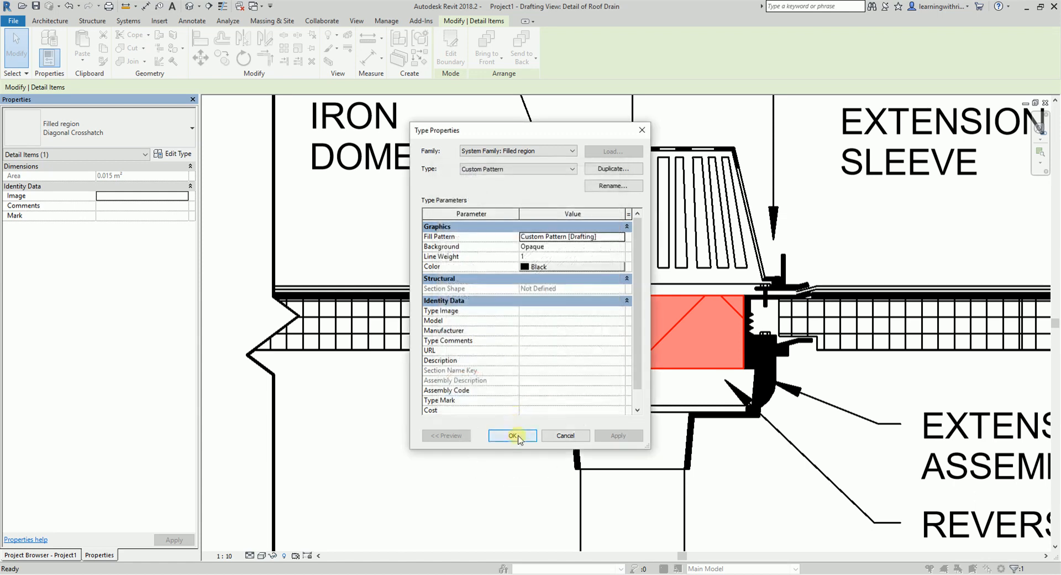
- Set the Custom Pattern type's color to Blue, apply the type properties and deselect the region
key("ctrl")
key("ctrl")
key("ctrl")
key("ctrl")
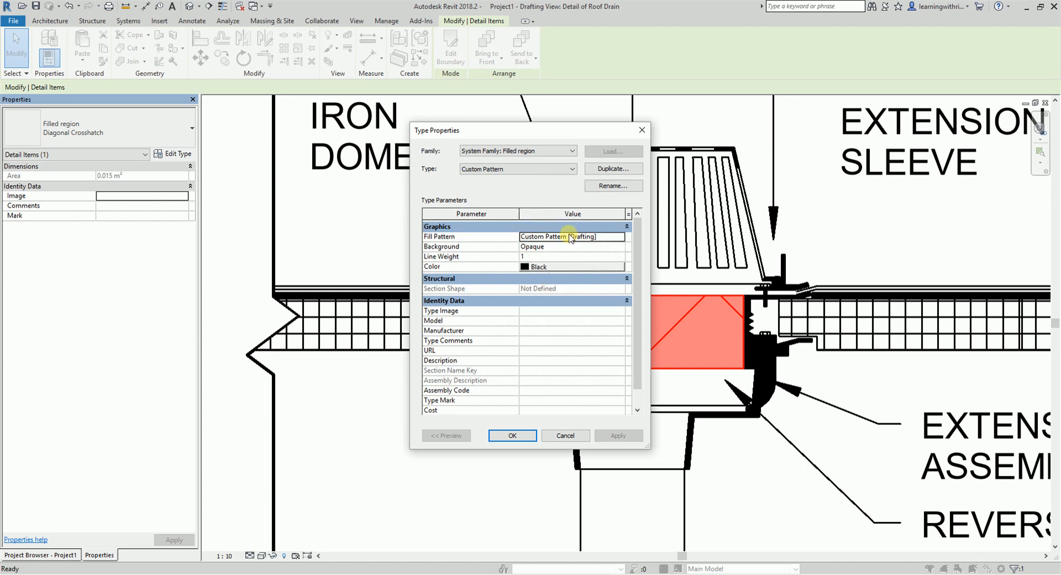
key("ctrl")
left_click(552, 267)
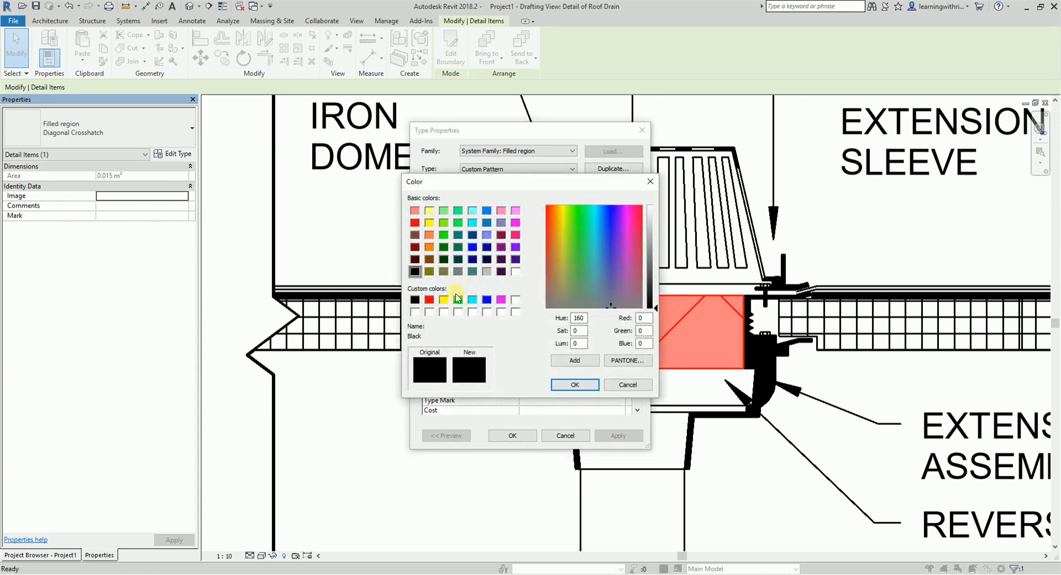
left_click(487, 299)
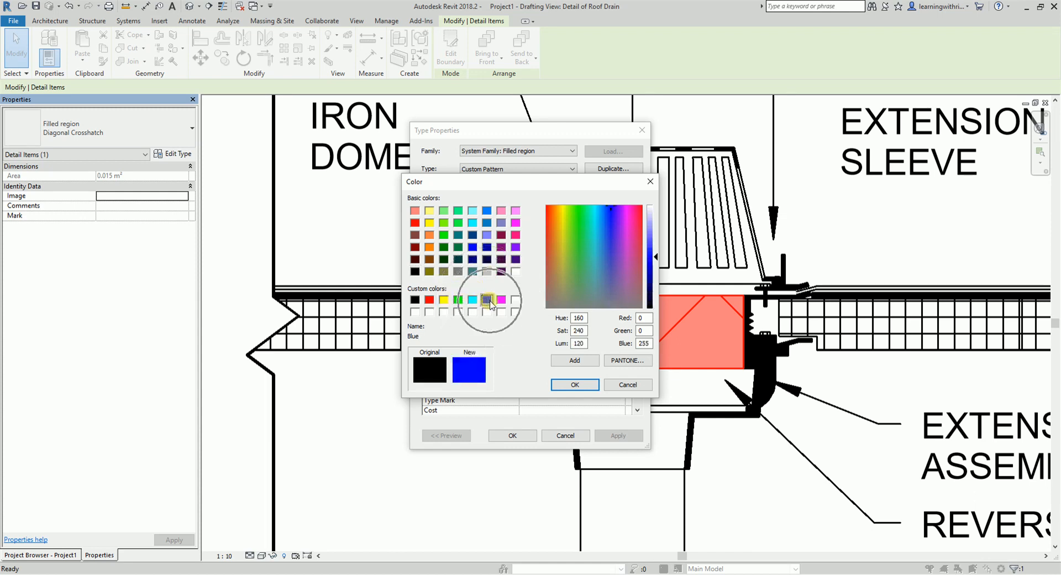
left_click(575, 385)
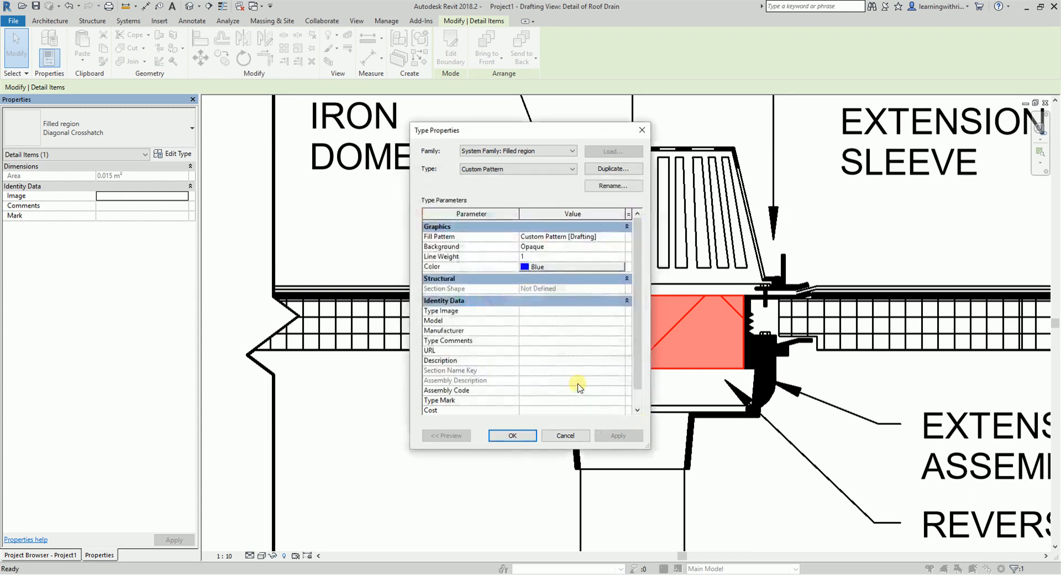
left_click(517, 434)
left_click(448, 447)
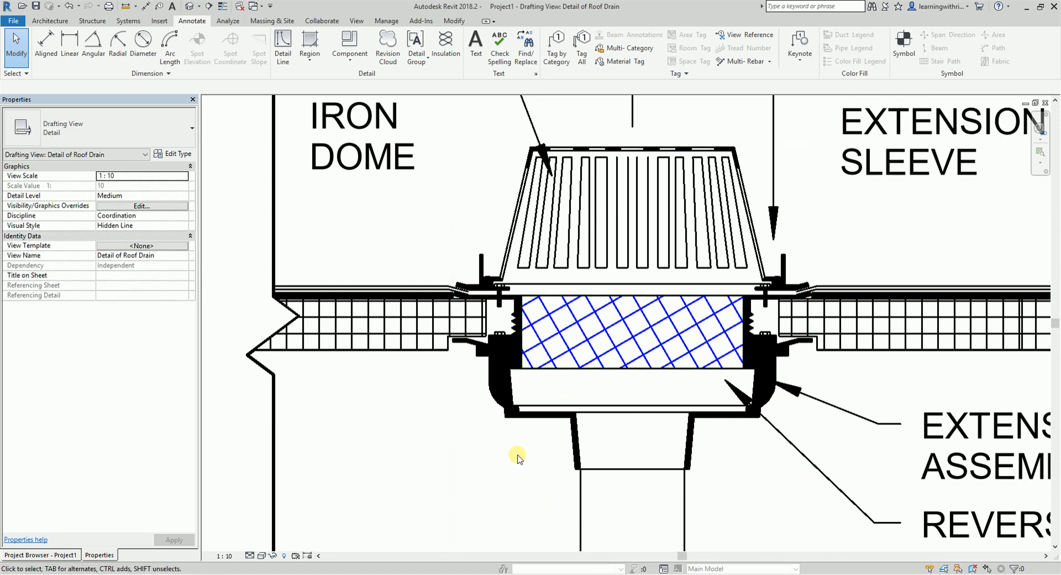
- Switch the drain's filled region to the Solid Black type and deselect it
left_click(543, 365)
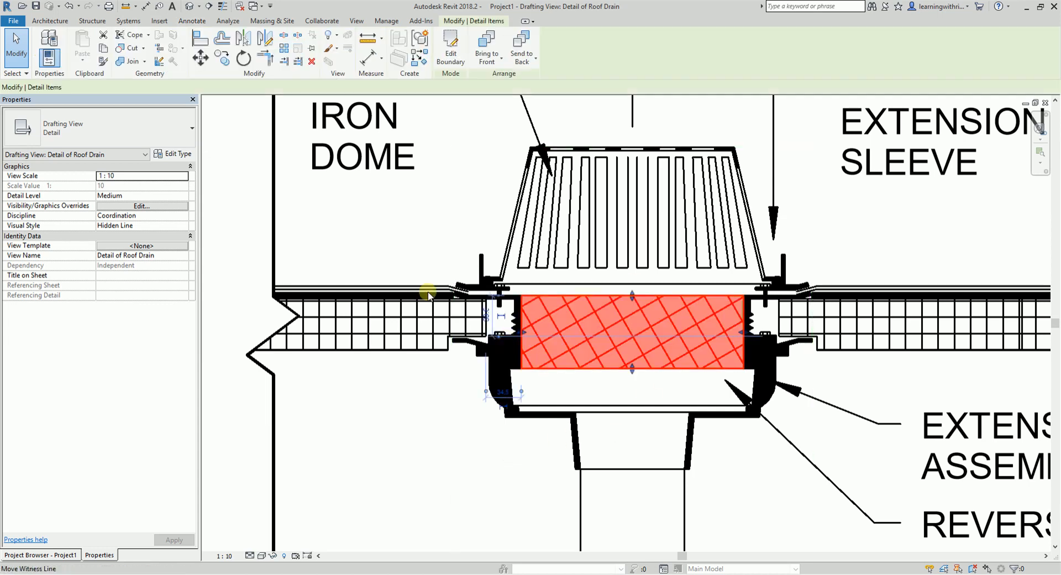
left_click(151, 134)
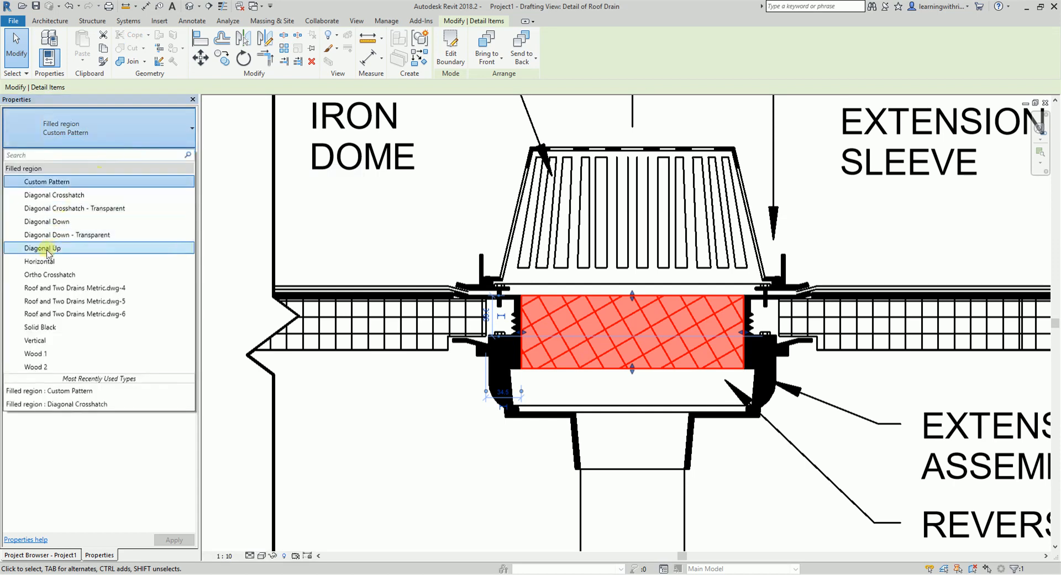
left_click(47, 327)
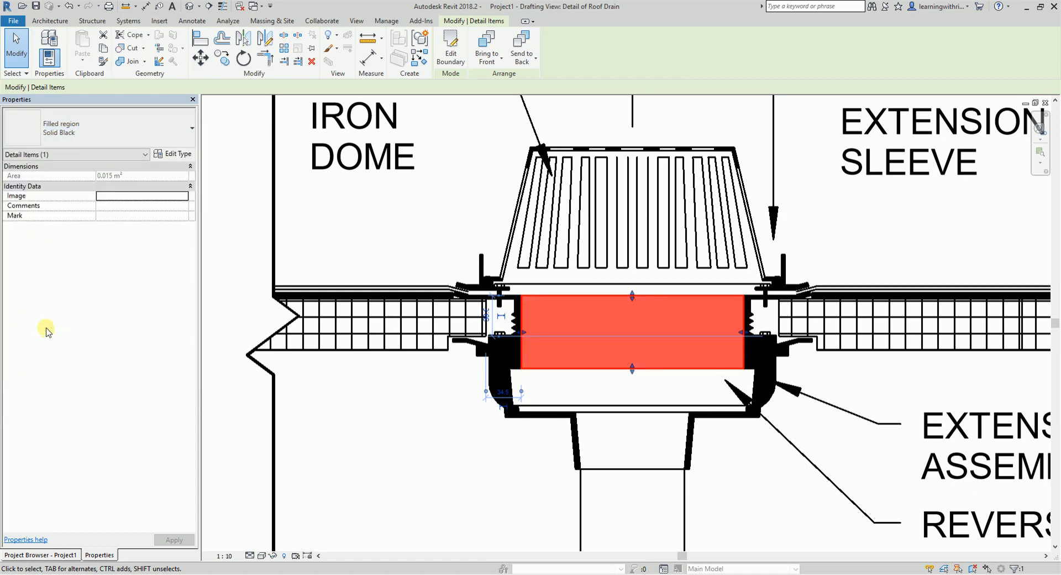
left_click(426, 443)
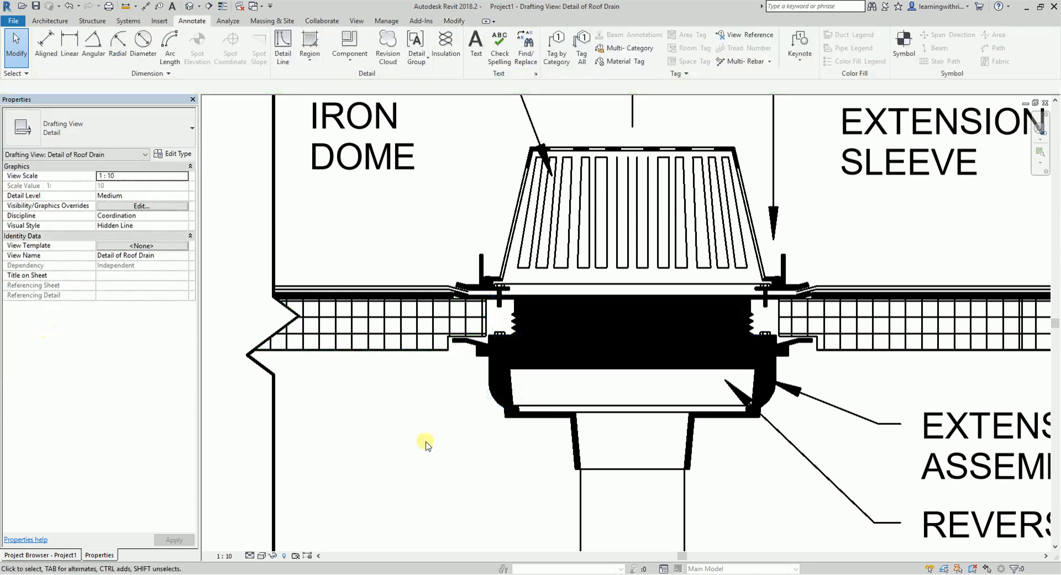
- Inspect the type properties of the solid filled region and close them without changes
left_click(580, 365)
left_click(175, 154)
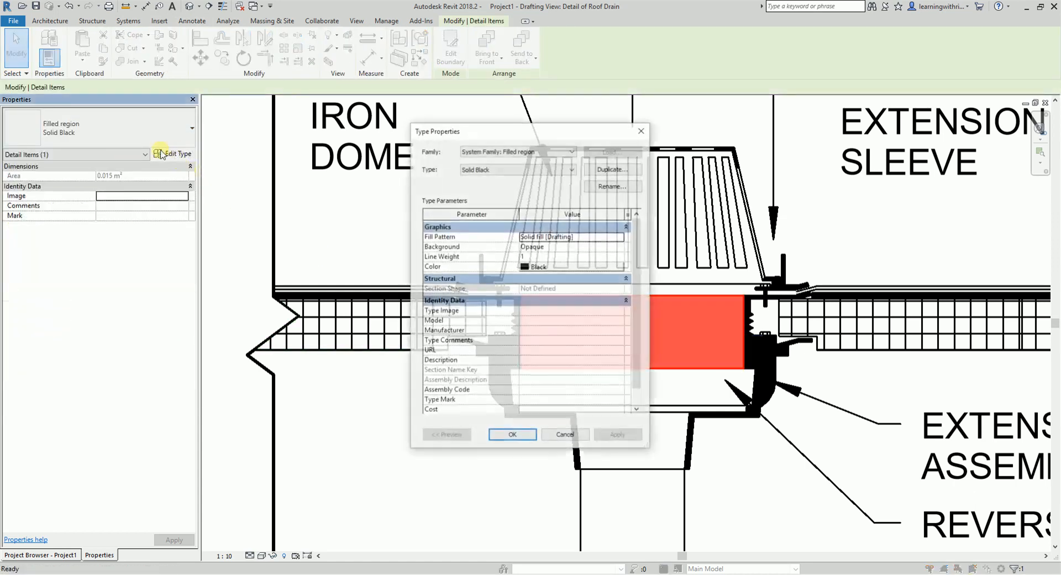
left_click(635, 134)
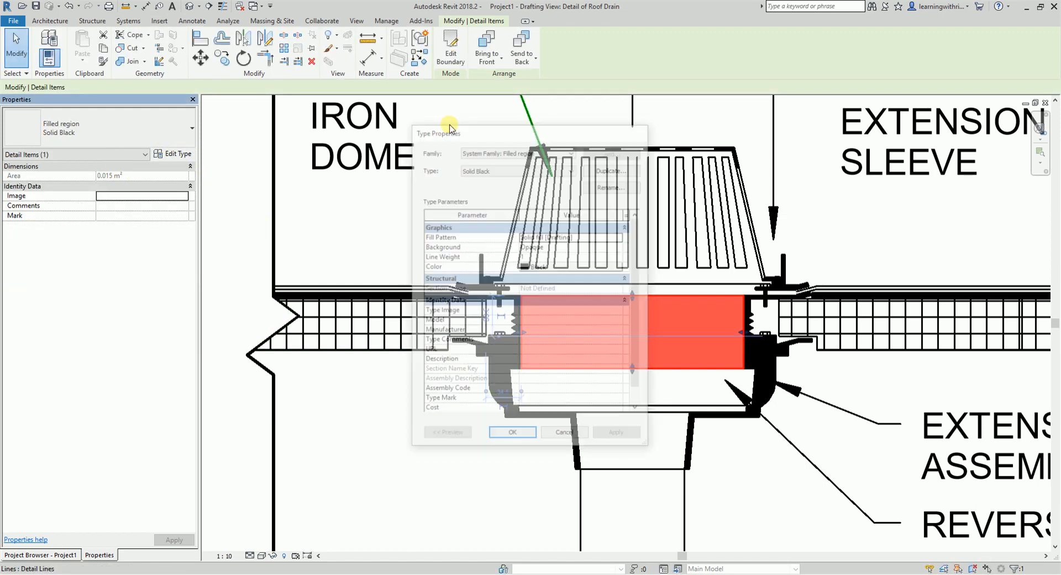
- Change the filled region's type to Diagonal Up and briefly check its type properties
left_click(173, 123)
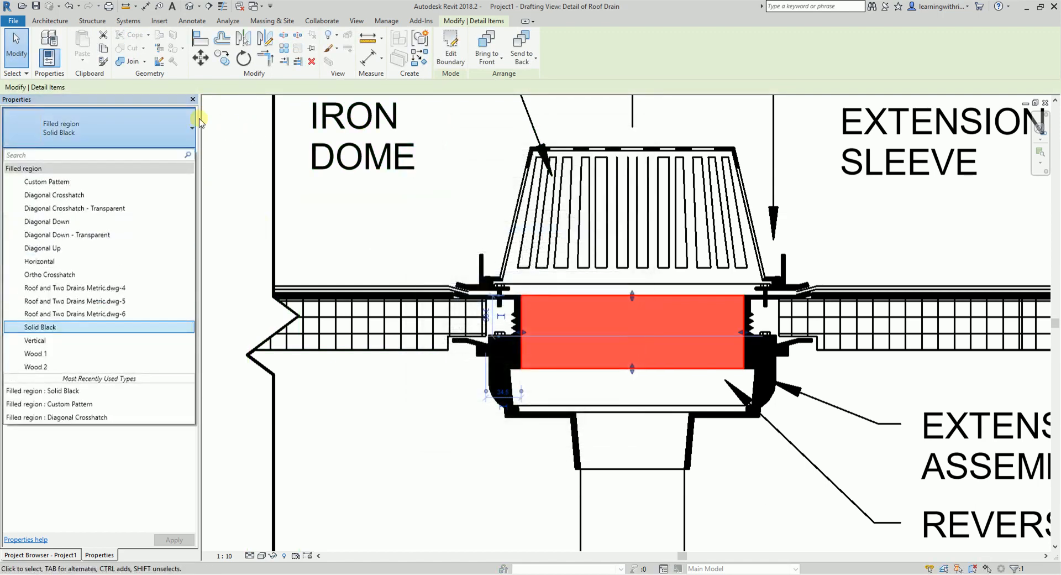
left_click(53, 250)
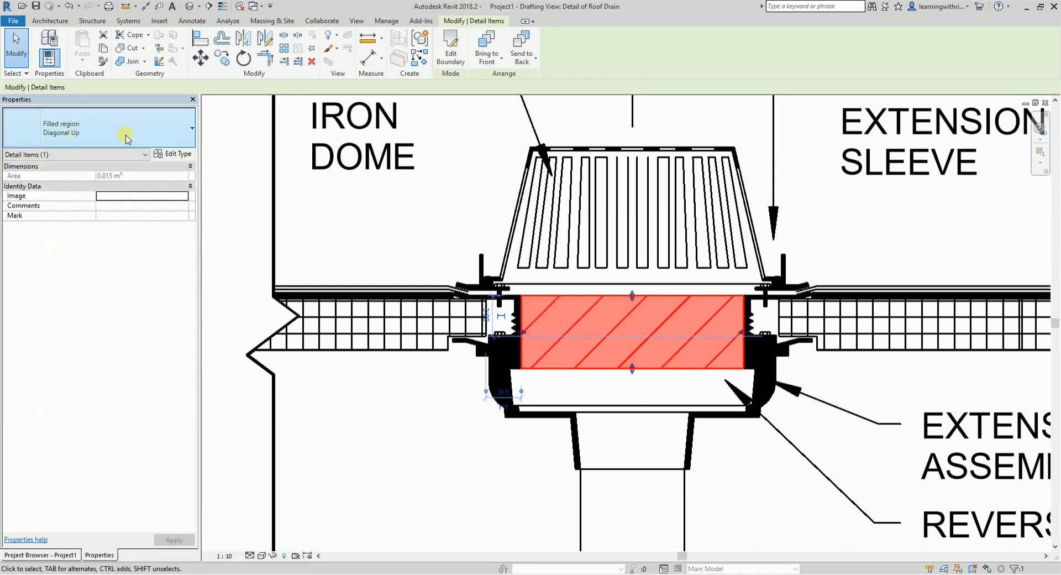
left_click(173, 153)
key("Escape")
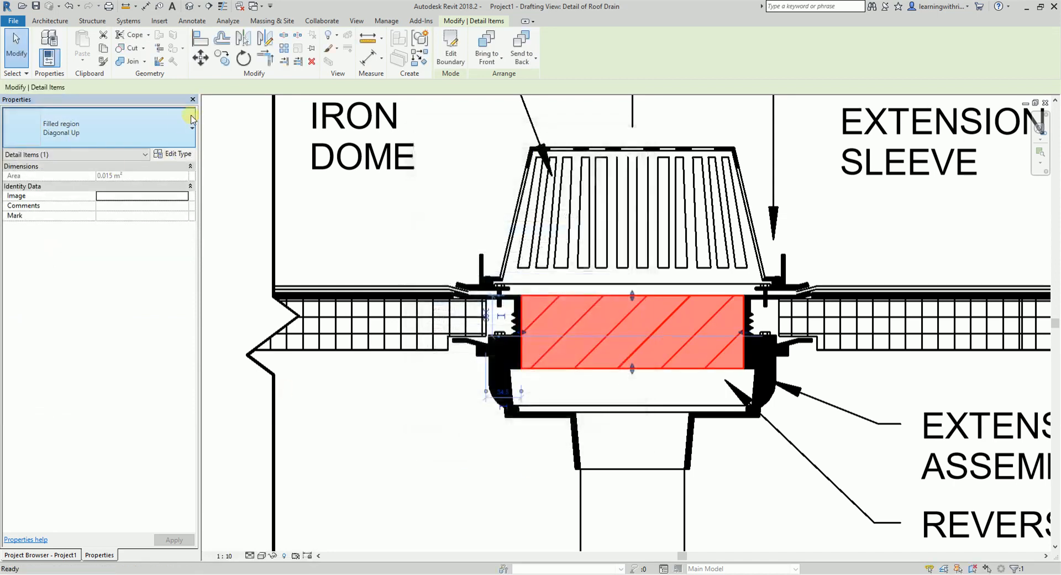
- Try the Ortho Crosshatch type on the drain's filled region, switch the region to Wood 1 and deselect it
left_click(192, 127)
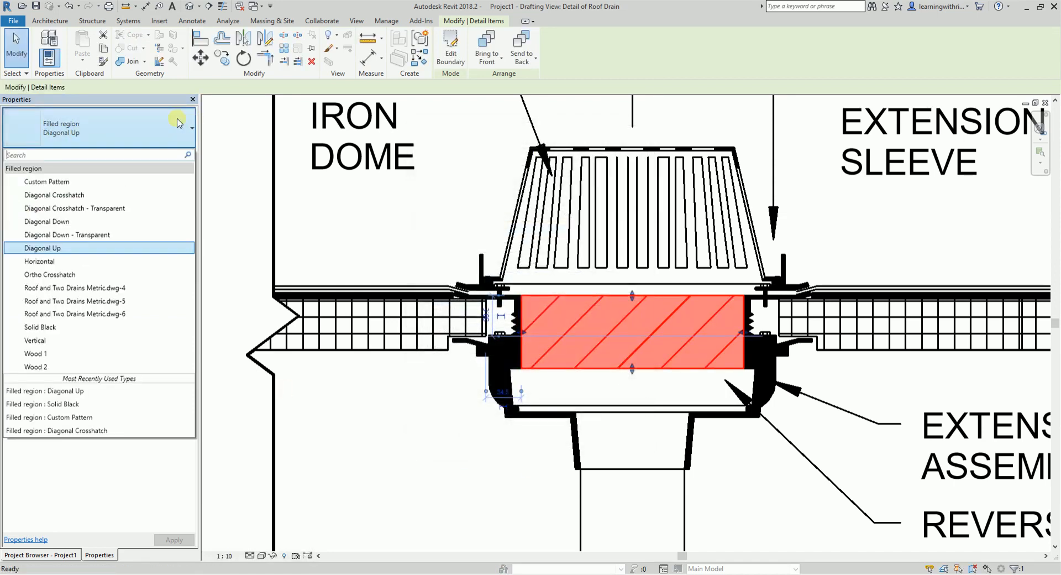
left_click(52, 274)
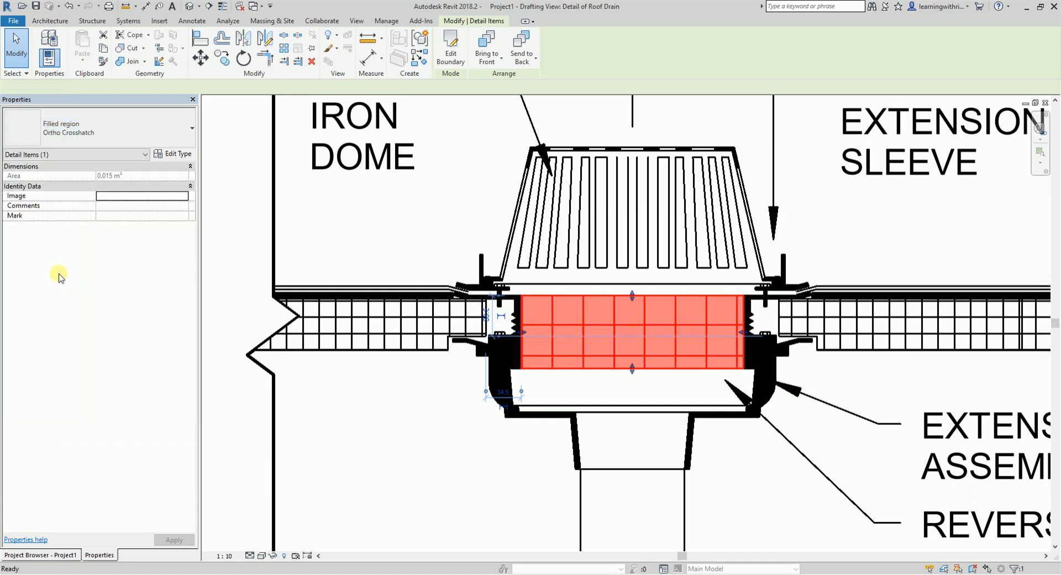
left_click(182, 139)
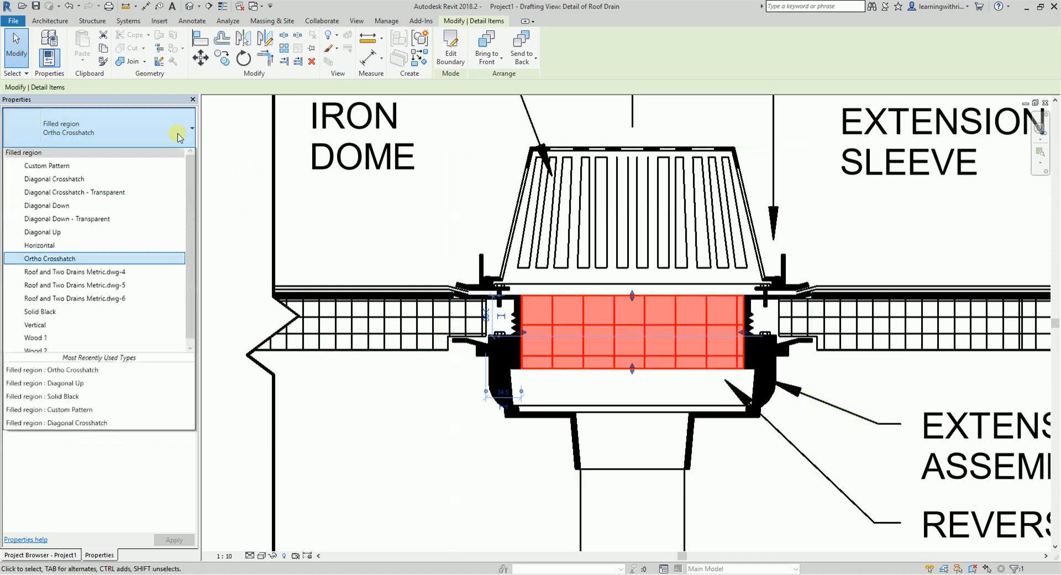
left_click(37, 353)
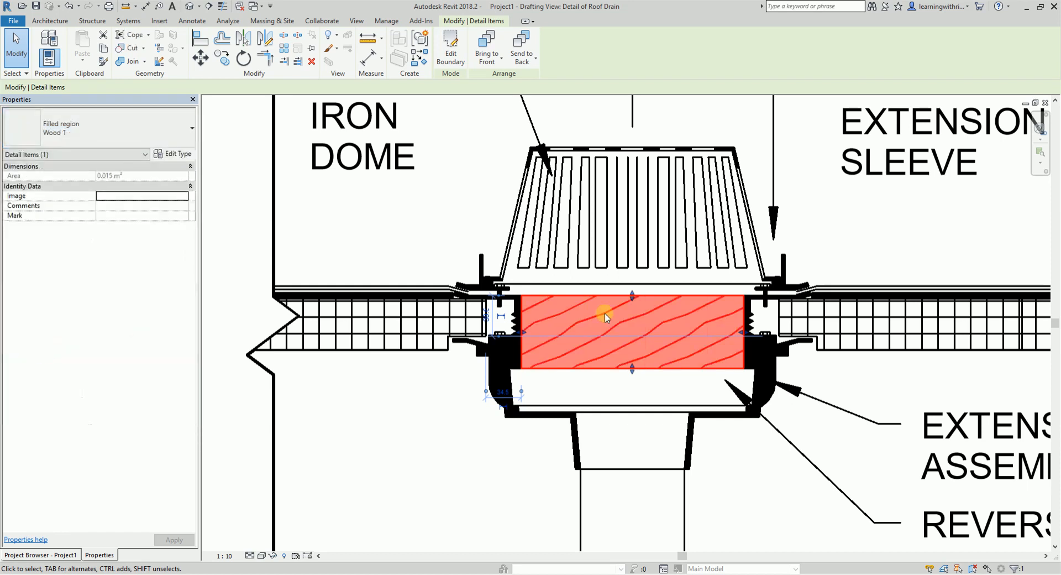
left_click(348, 418)
scroll(349, 418, "down", 3)
middle_click_drag(350, 417, 395, 385)
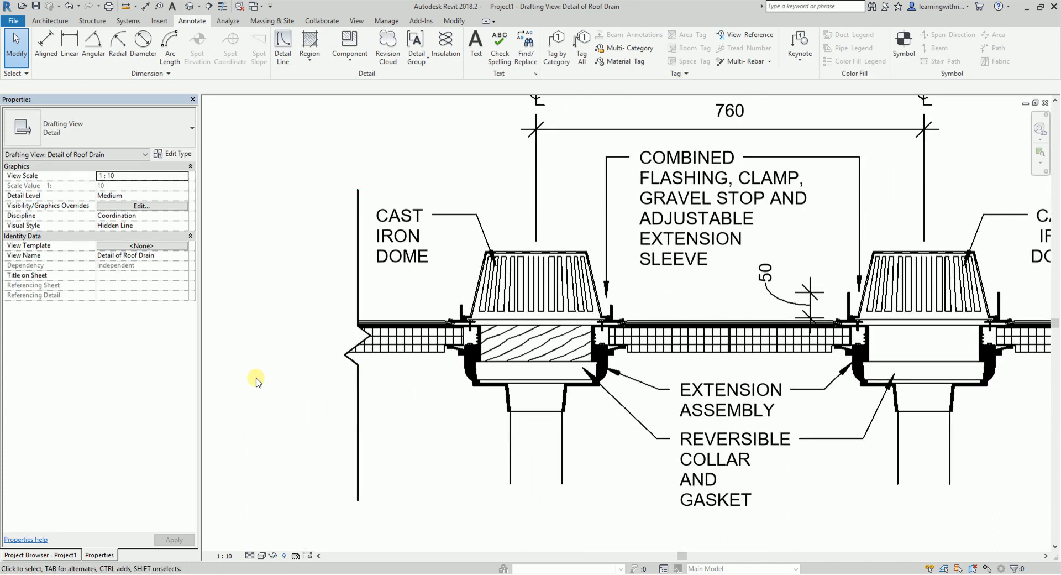
- Select the Wood 1 filled region, try adjusting its right and lower edges with the shape handles, and deselect it
scroll(589, 339, "up", 5)
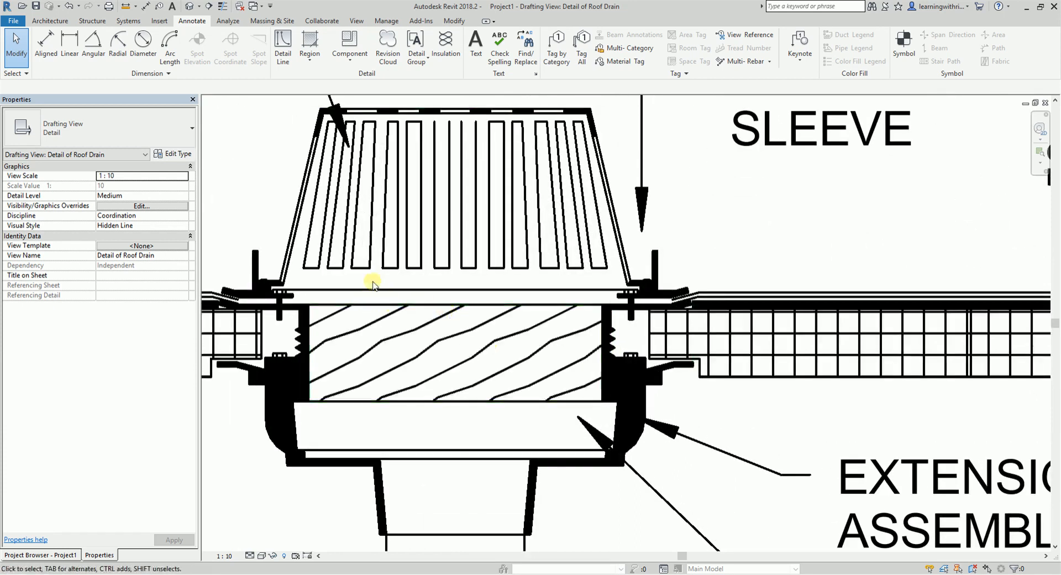
left_click(356, 307)
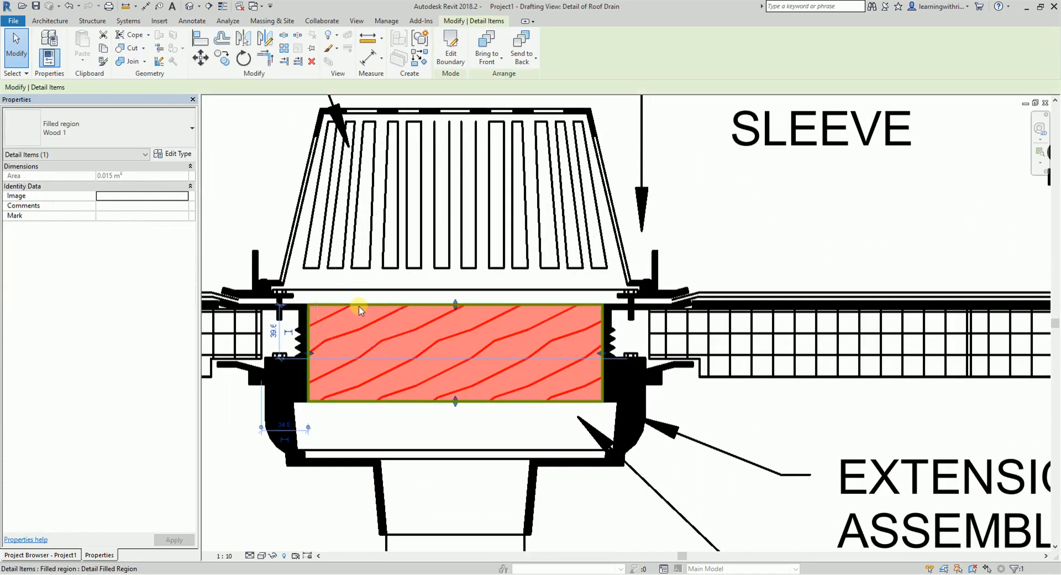
mouse_move(602, 355)
left_mouse_down()
mouse_move(433, 349)
mouse_move(606, 362)
left_mouse_up()
mouse_move(454, 402)
left_mouse_down()
mouse_move(461, 366)
mouse_move(455, 400)
left_mouse_up()
left_click(457, 433)
left_click(453, 366)
left_click(467, 422)
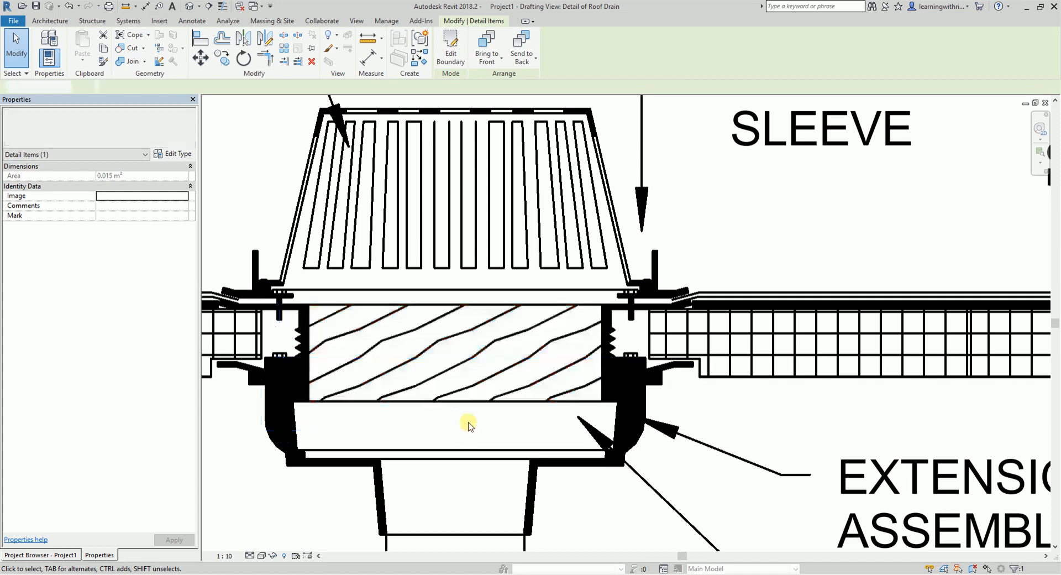
- Edit the filled region's boundary, moving its right edge in to the drain's centreline for a width of about 108 mm, and finish the sketch
left_click(464, 400)
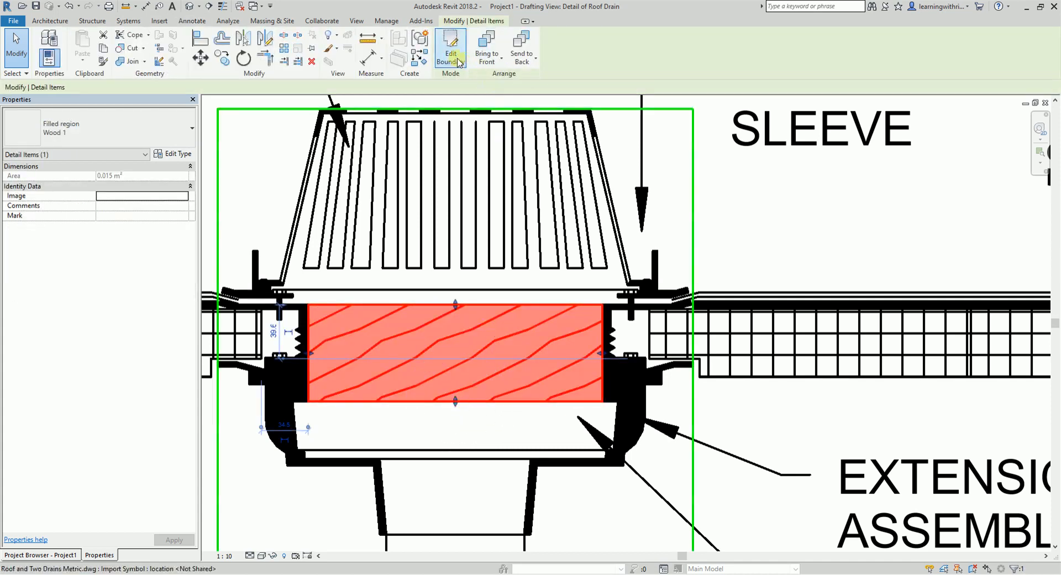
left_click(454, 59)
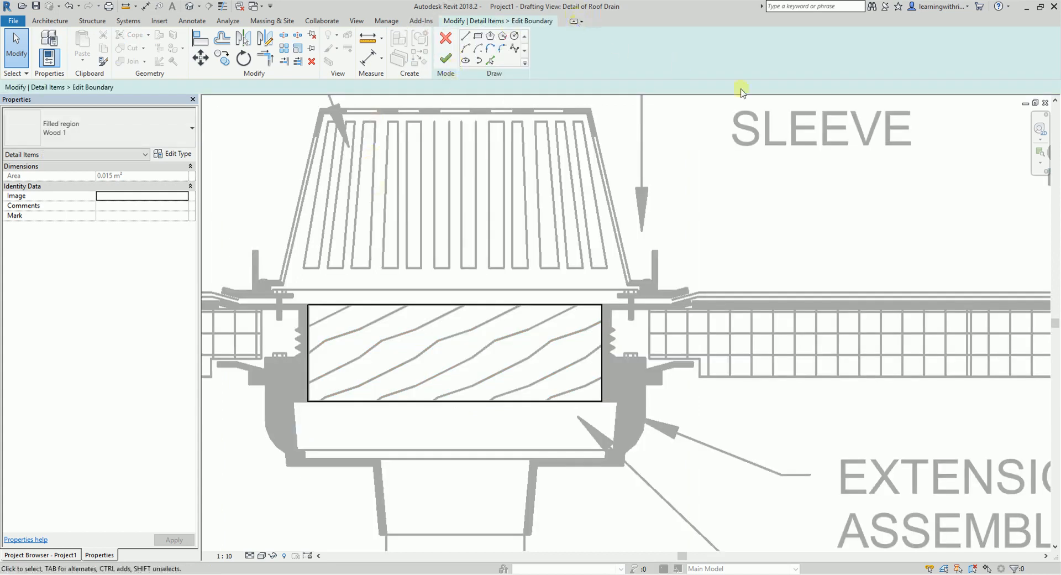
scroll(612, 248, "down", 2)
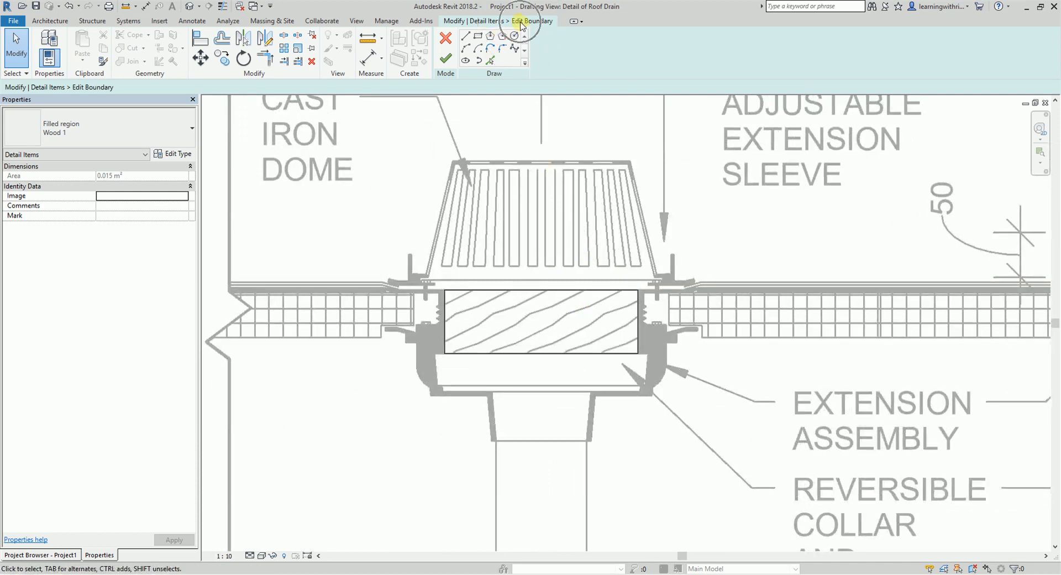
scroll(637, 293, "up", 3)
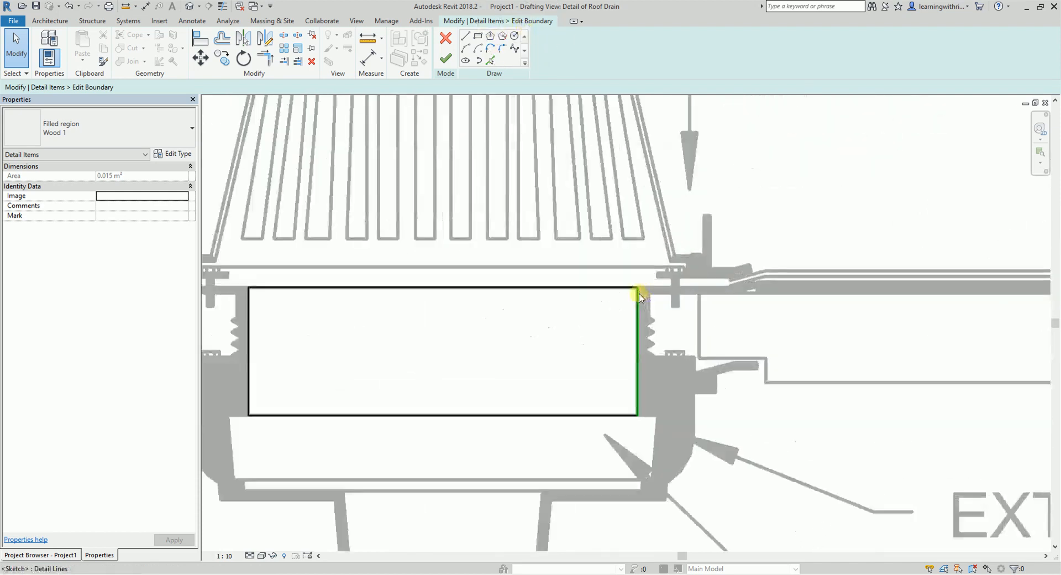
scroll(637, 344, "down", 3)
mouse_move(635, 356)
left_mouse_down()
mouse_move(580, 343)
mouse_move(509, 350)
left_mouse_up()
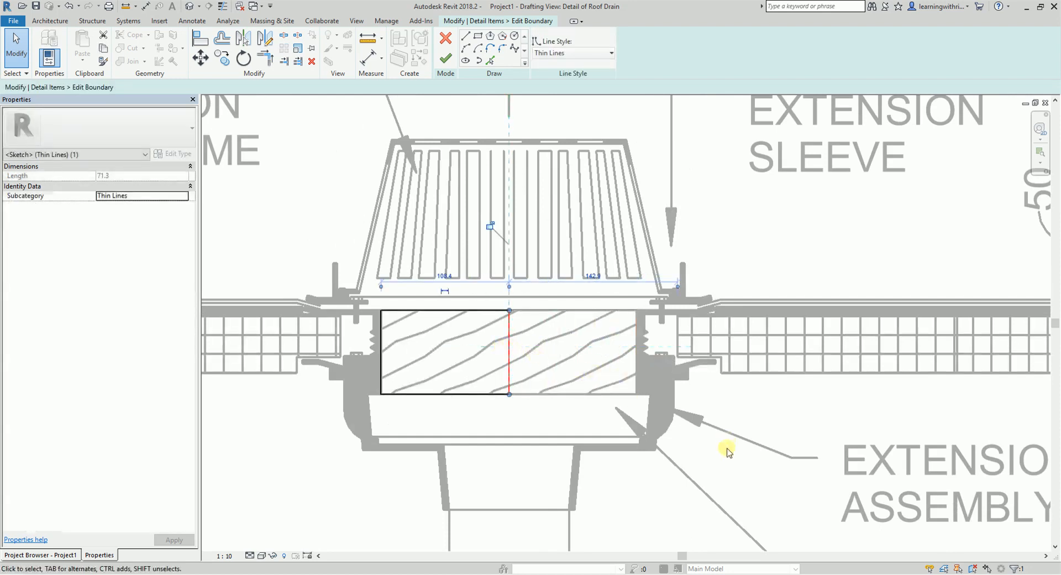
left_click(313, 433)
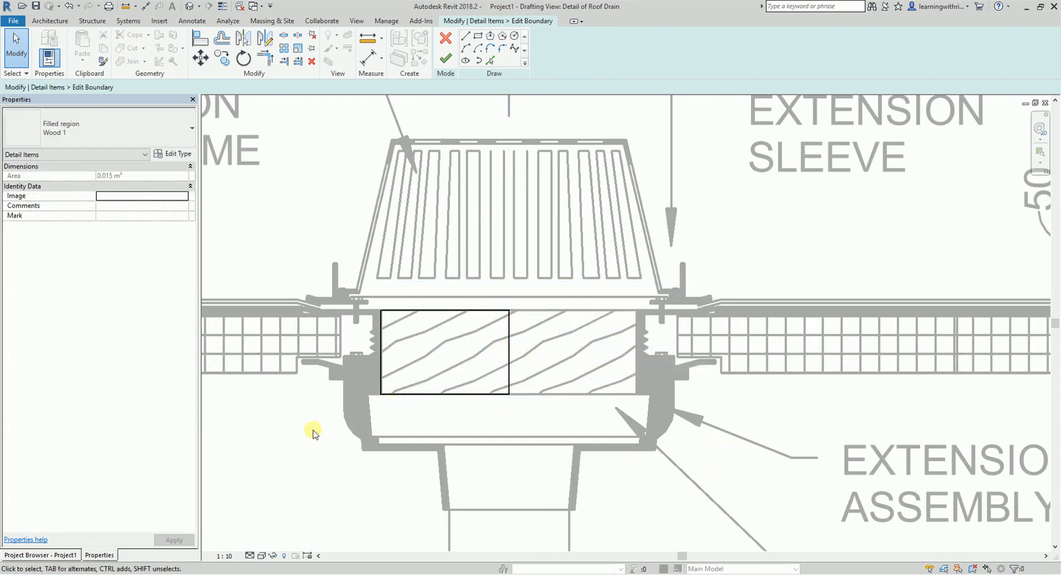
left_click(451, 62)
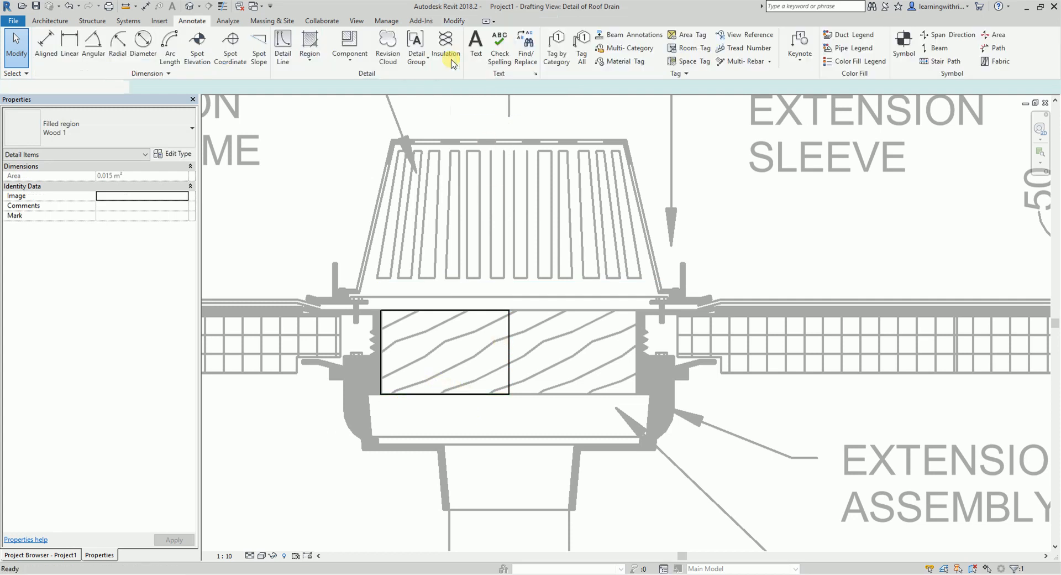
- Stretch the filled region's right edge back out to the drain's inner wall and deselect the region
left_click_drag(509, 352, 636, 352)
left_click(285, 456)
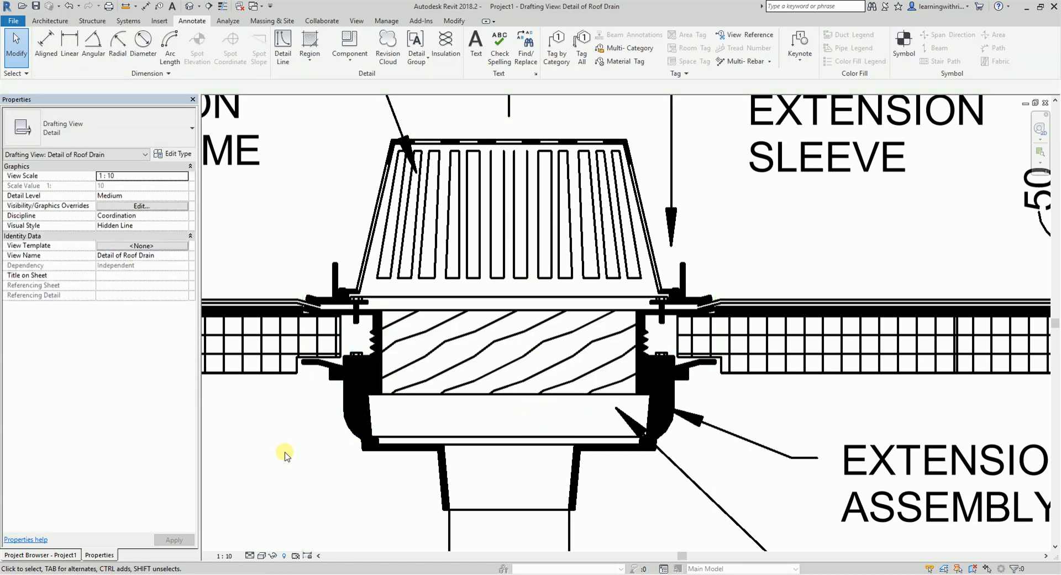